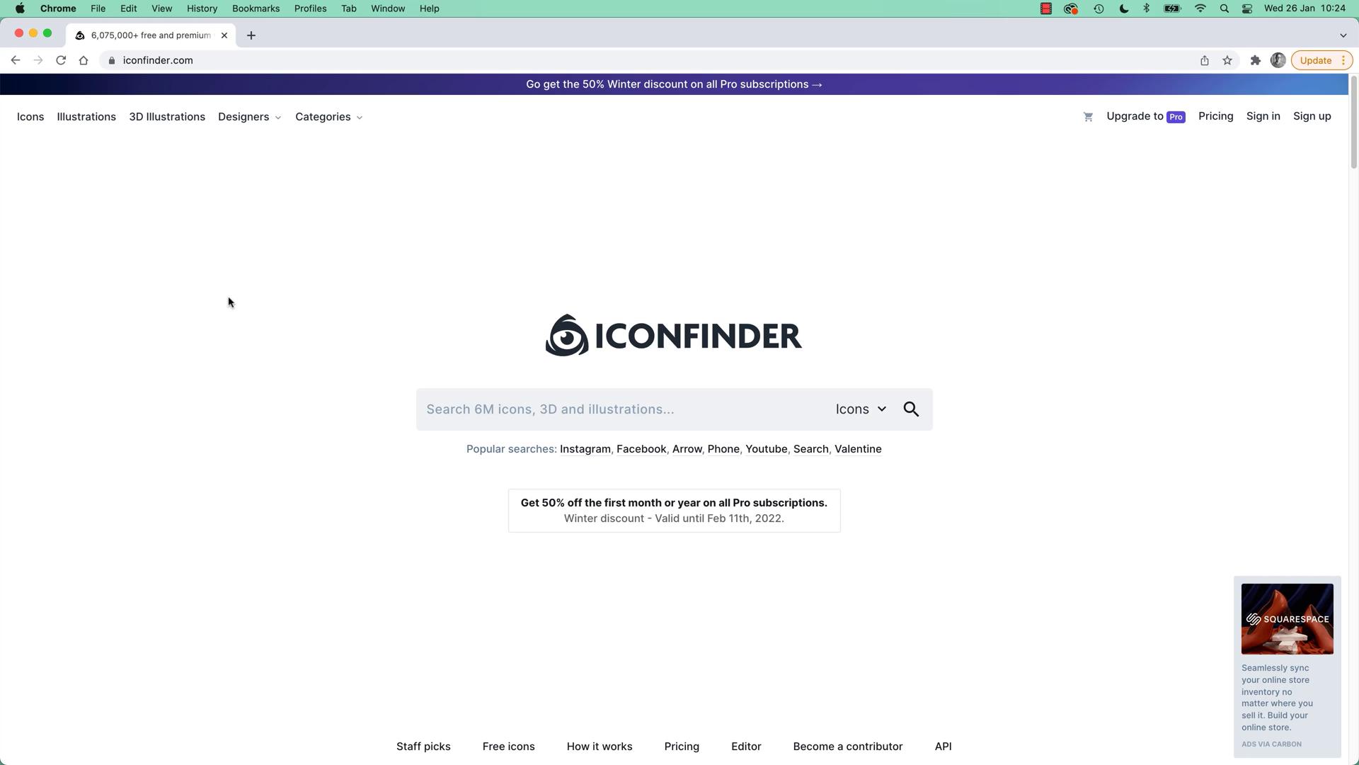
Search Iconfinder for 'account' icons and filter to free ones, about 317 results.
{"action": "left_click", "coordinate": [618, 414]}
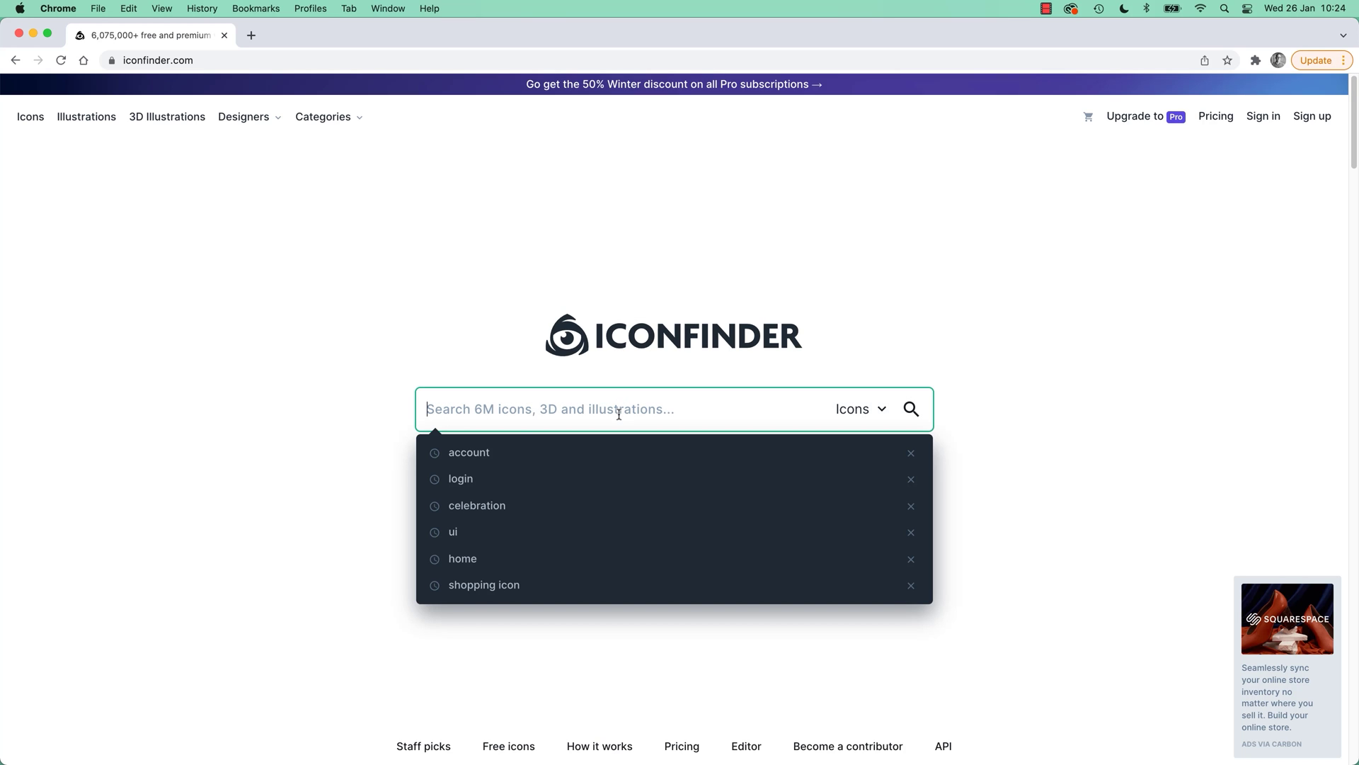
{"action": "left_click", "coordinate": [473, 455]}
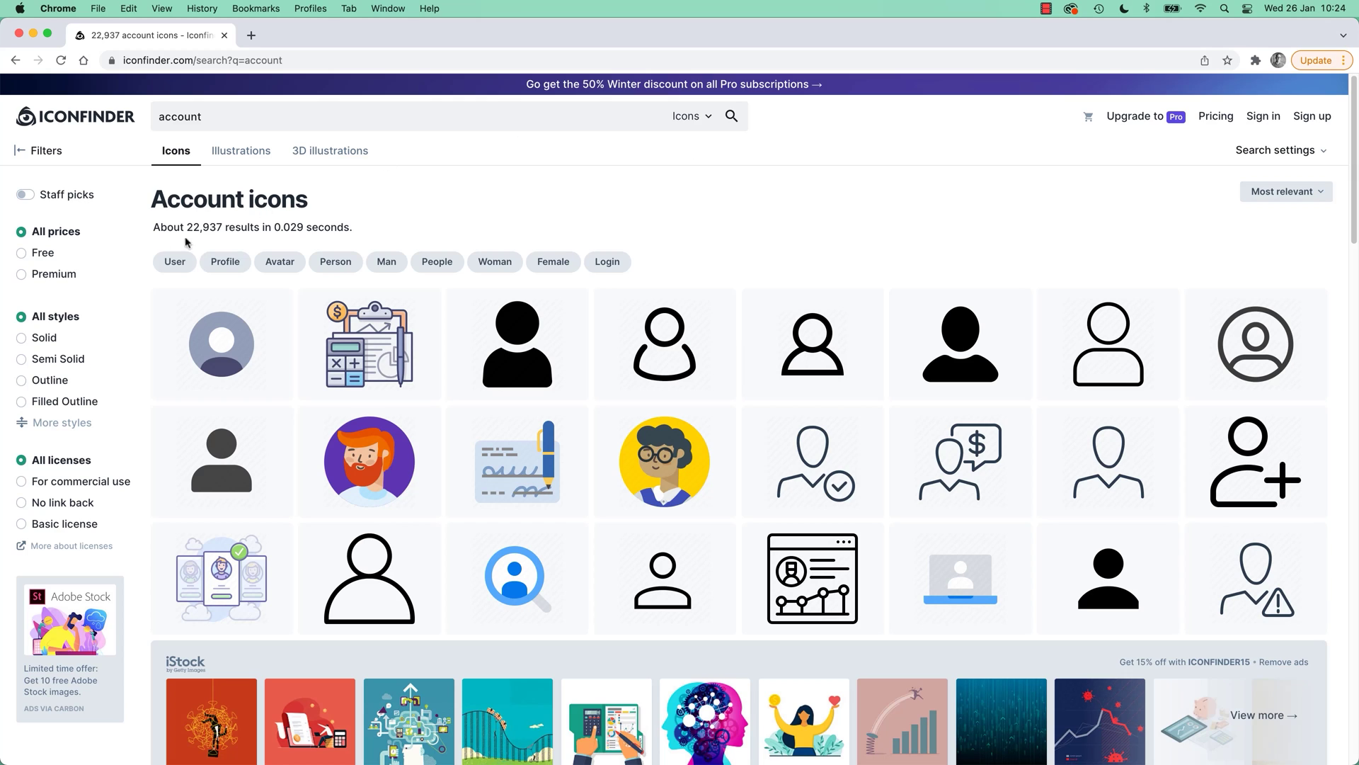
{"action": "left_click", "coordinate": [37, 255]}
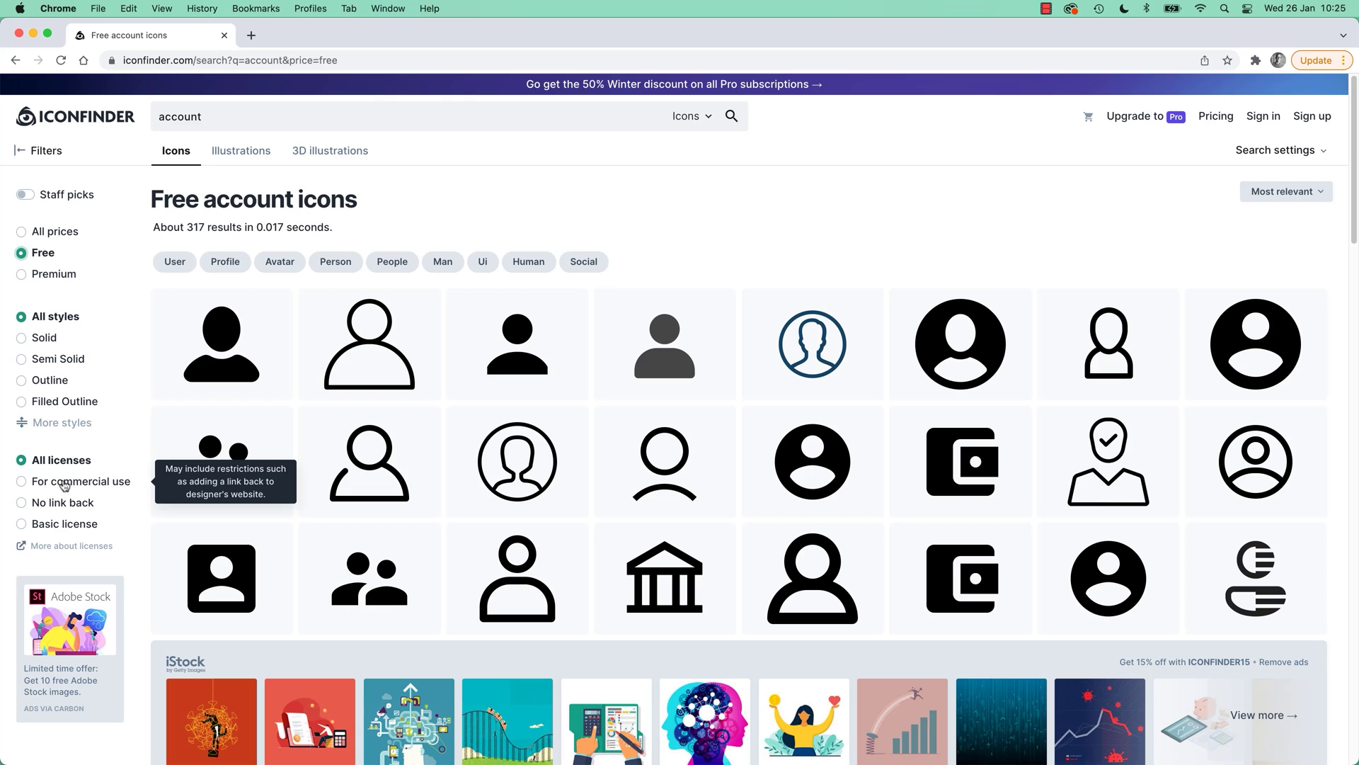
Limit the free account icons to commercial use with the No link back licence, about 79 icons.
{"action": "left_click", "coordinate": [61, 484]}
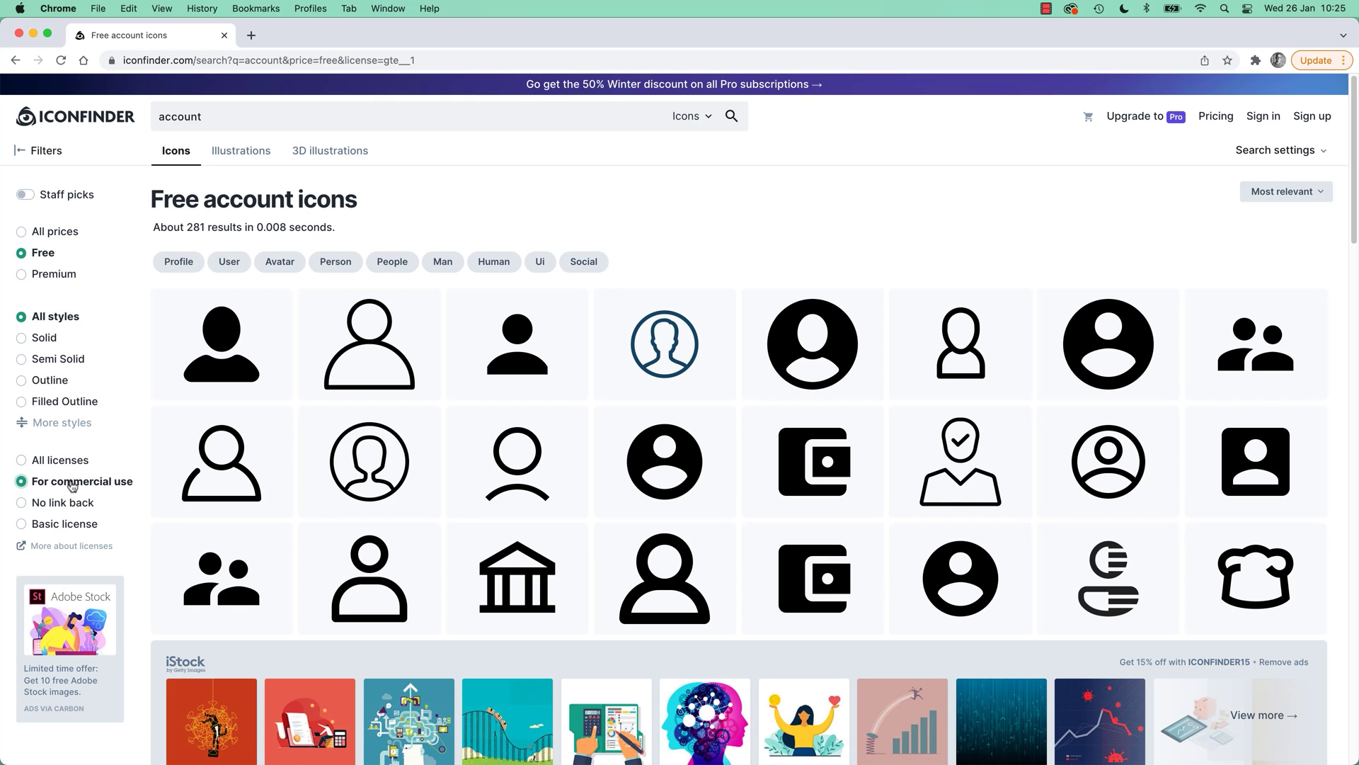
{"action": "mouse_move", "coordinate": [55, 508]}
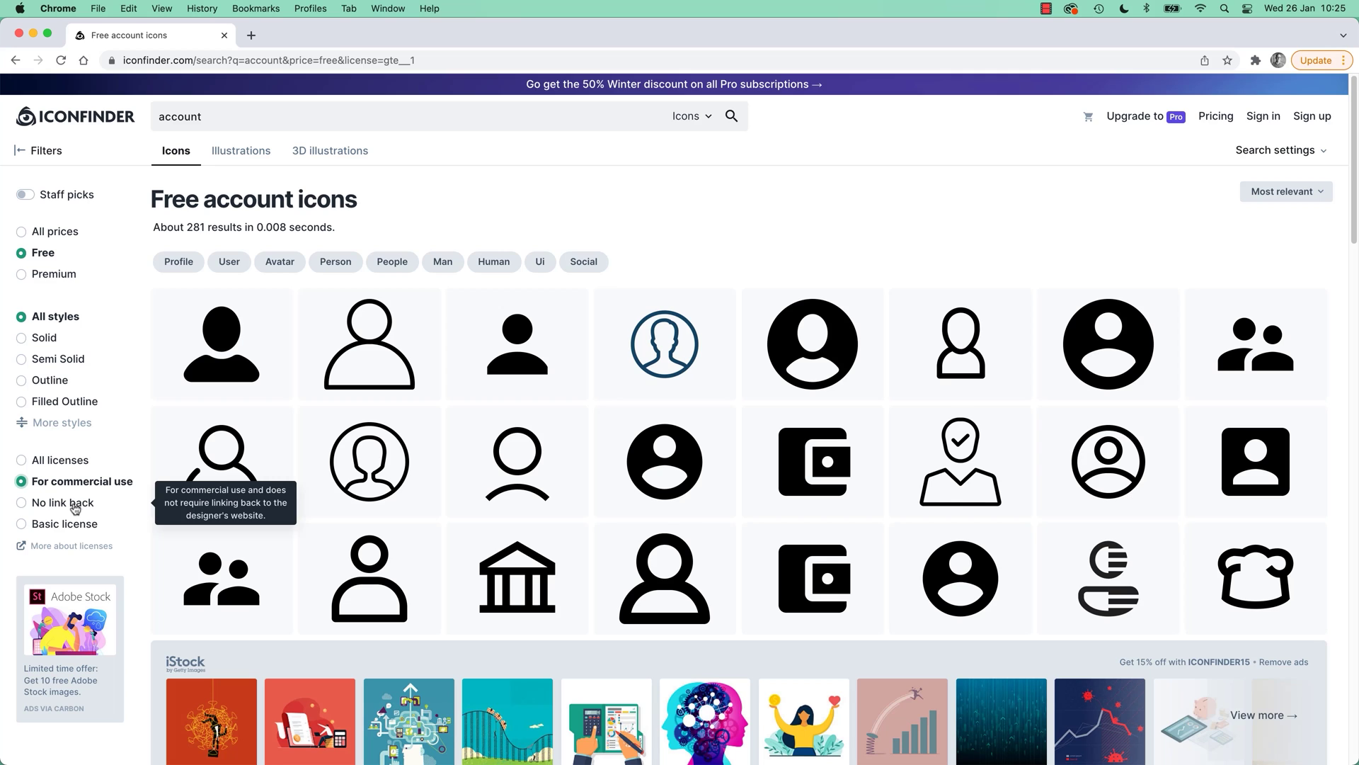
{"action": "left_click", "coordinate": [76, 507]}
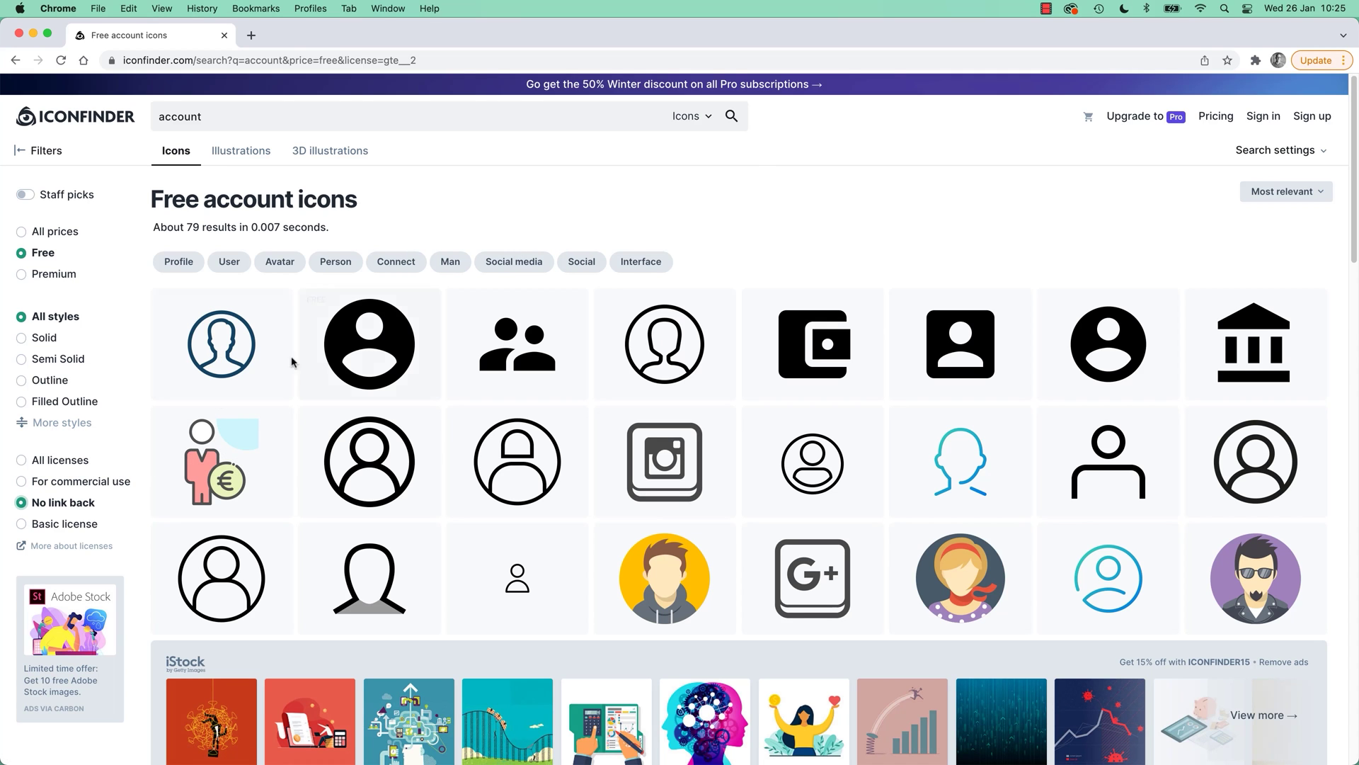
{"action": "scroll", "coordinate": [982, 189], "scroll_direction": "down", "scroll_amount": 15}
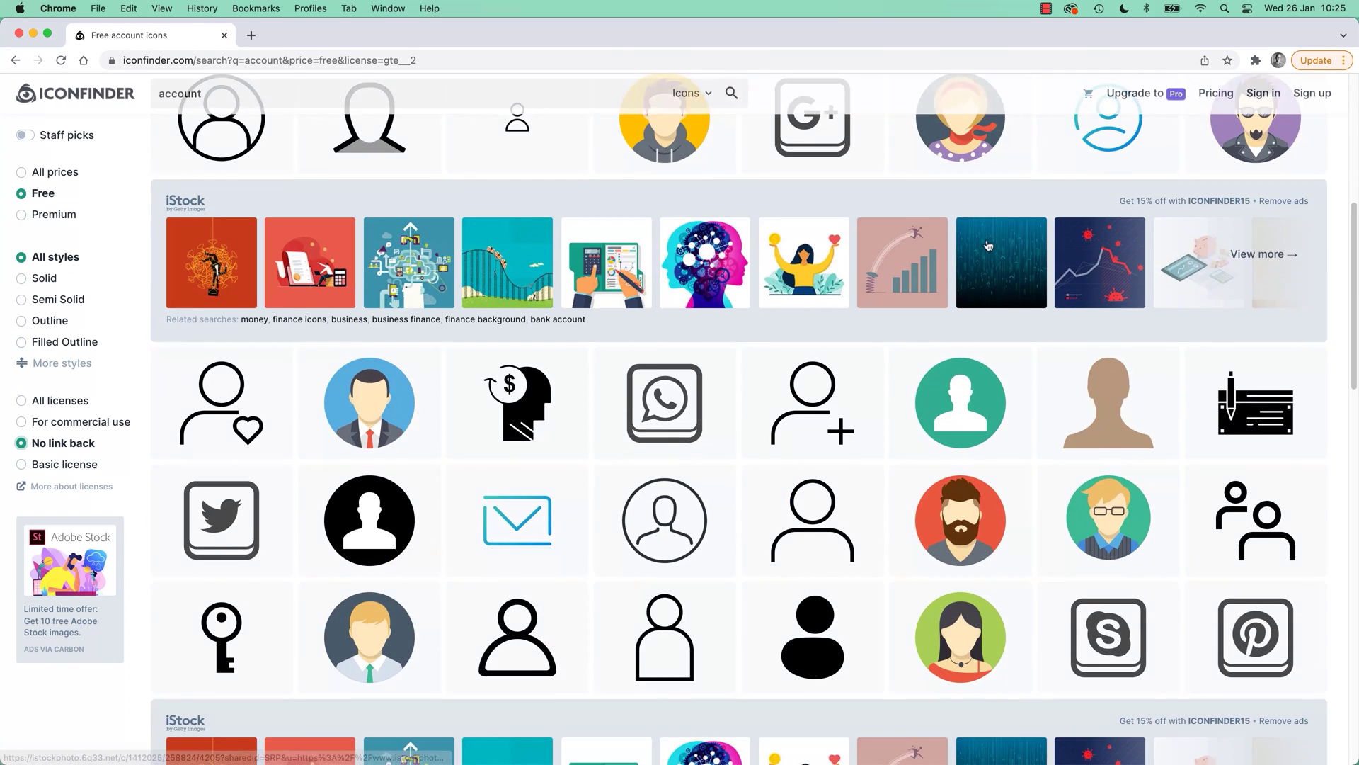
{"action": "scroll", "coordinate": [987, 258], "scroll_direction": "up", "scroll_amount": 15}
{"action": "scroll", "coordinate": [988, 257], "scroll_direction": "up", "scroll_amount": 3}
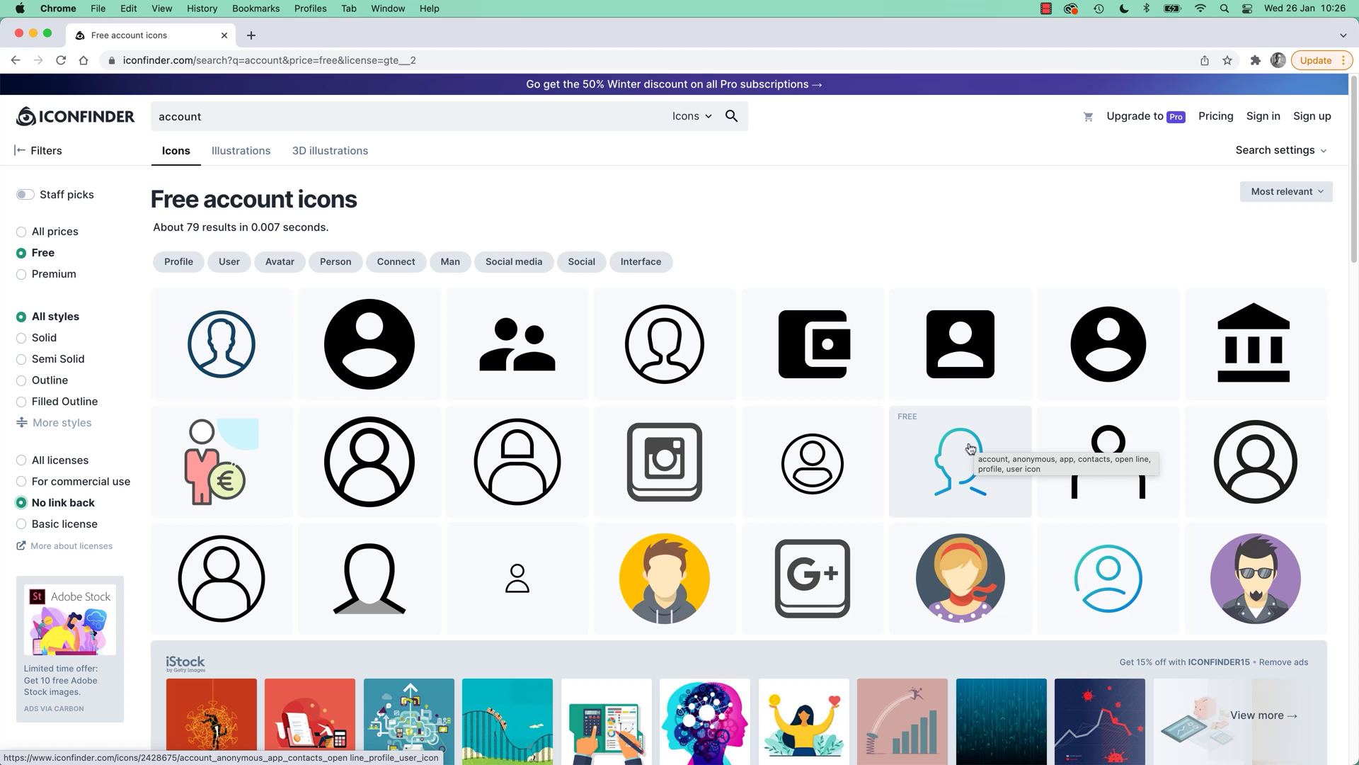
Open the detail panel for the circled user/account/profile icon by Altop Media.
{"action": "left_click", "coordinate": [1270, 465]}
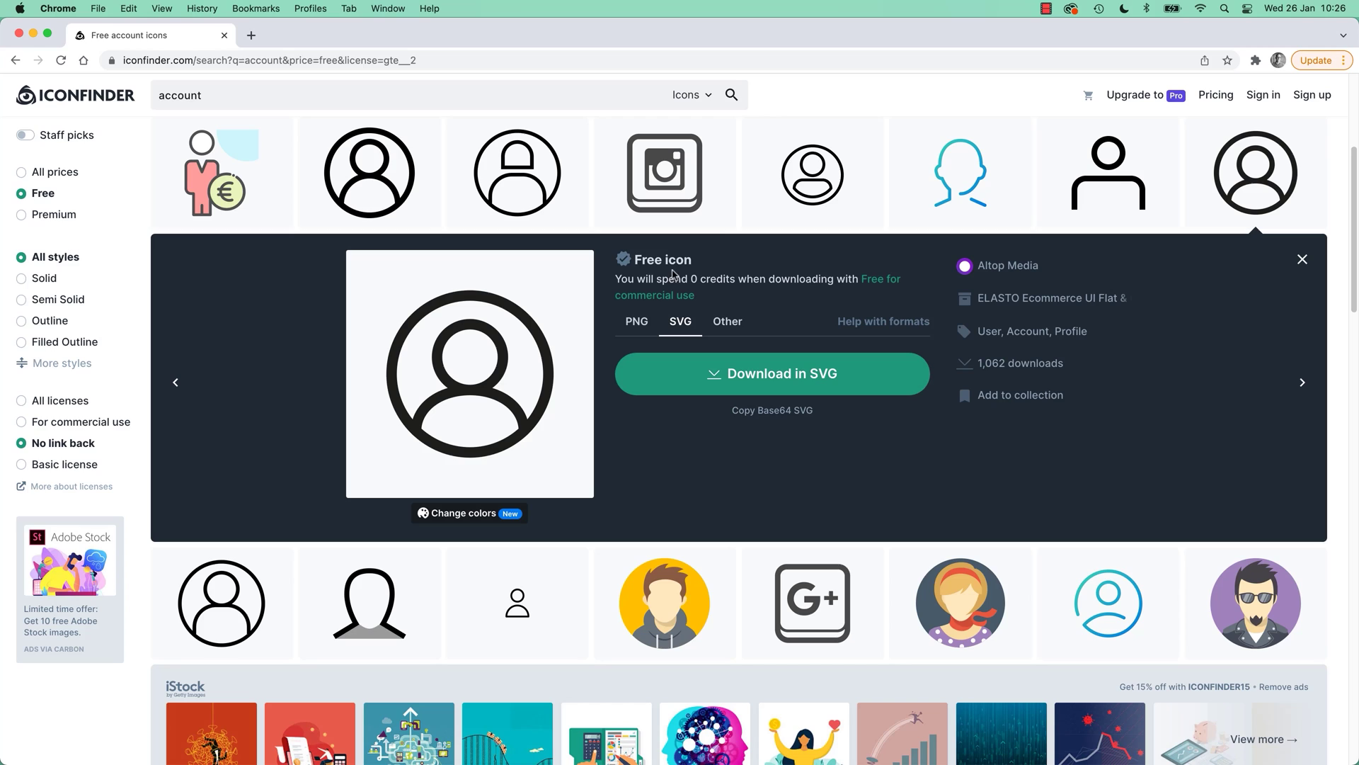
Download the account icon as a 48 px PNG and as an SVG file.
{"action": "left_click", "coordinate": [635, 323]}
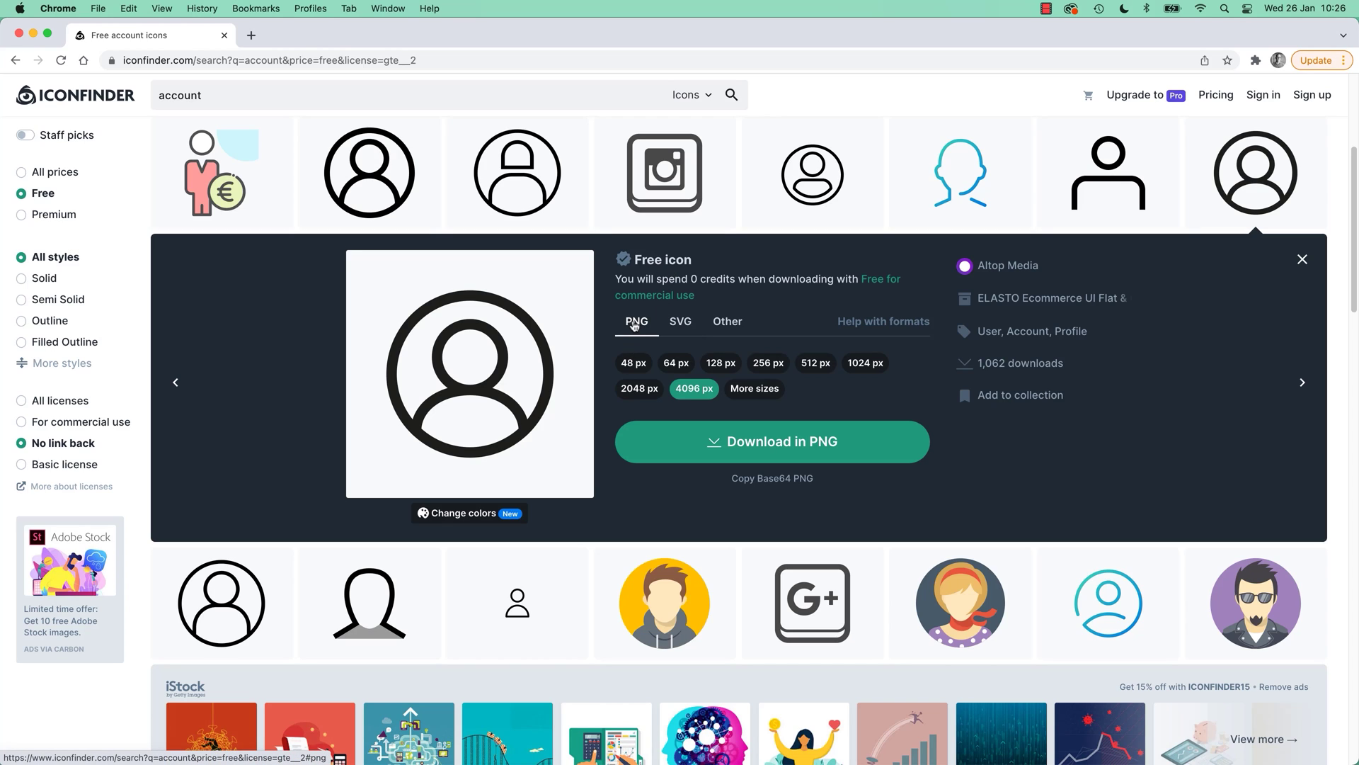
{"action": "left_click", "coordinate": [679, 323]}
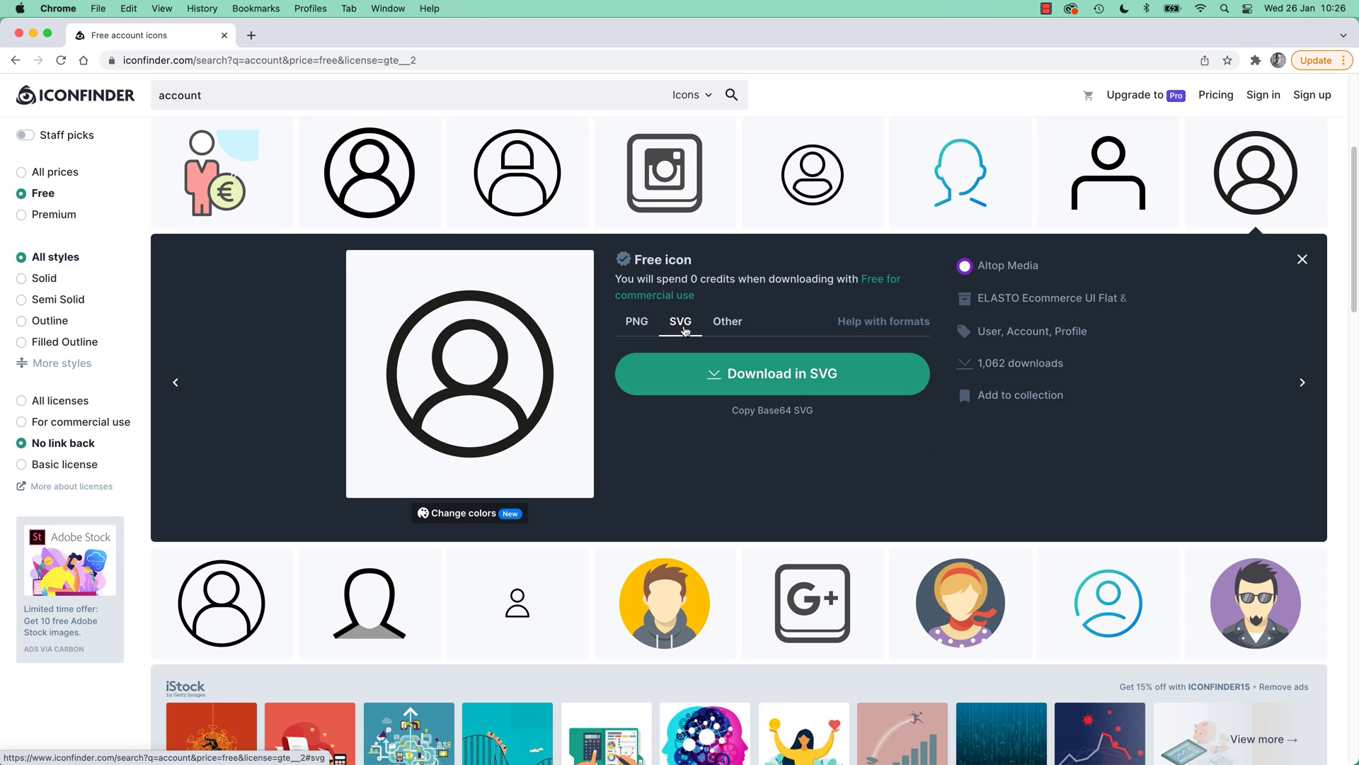
{"action": "left_click", "coordinate": [636, 323]}
{"action": "left_click", "coordinate": [634, 367]}
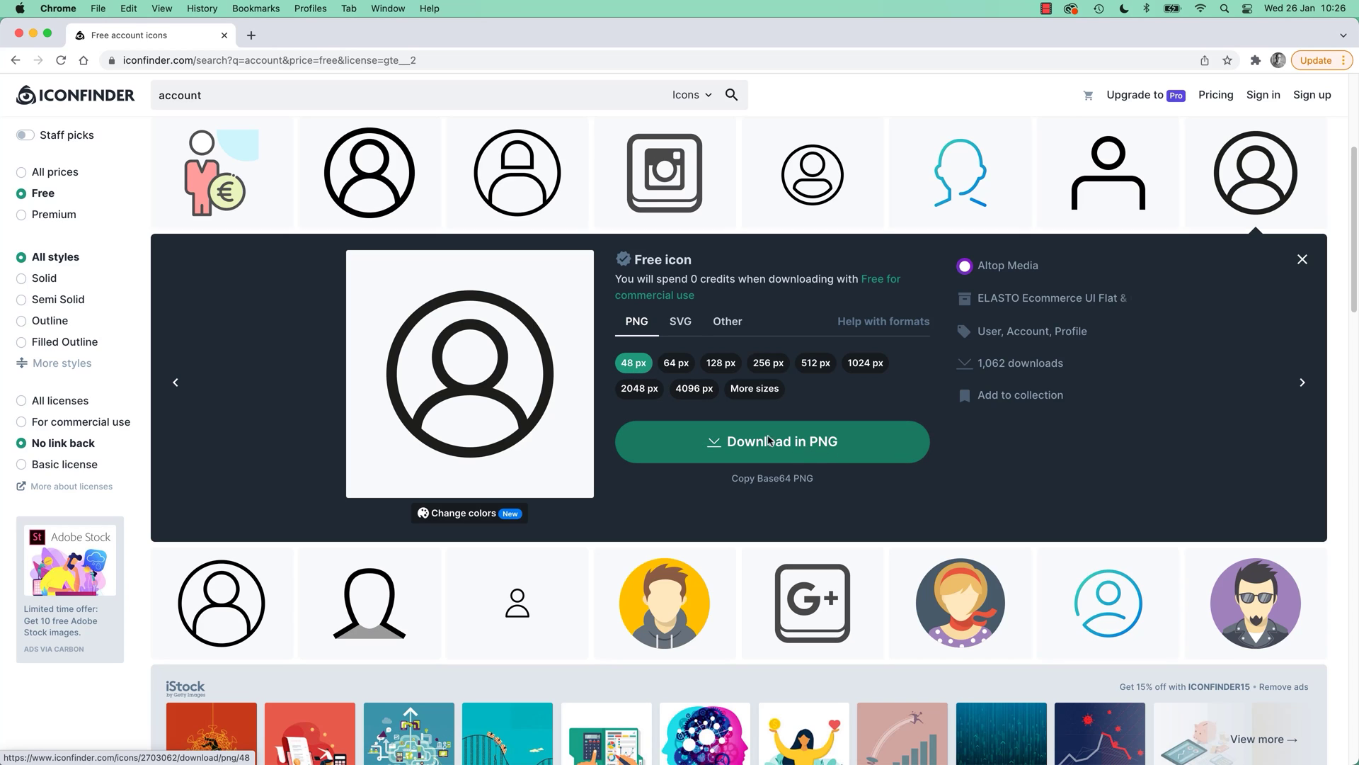
{"action": "left_click", "coordinate": [681, 327]}
{"action": "left_click", "coordinate": [636, 327]}
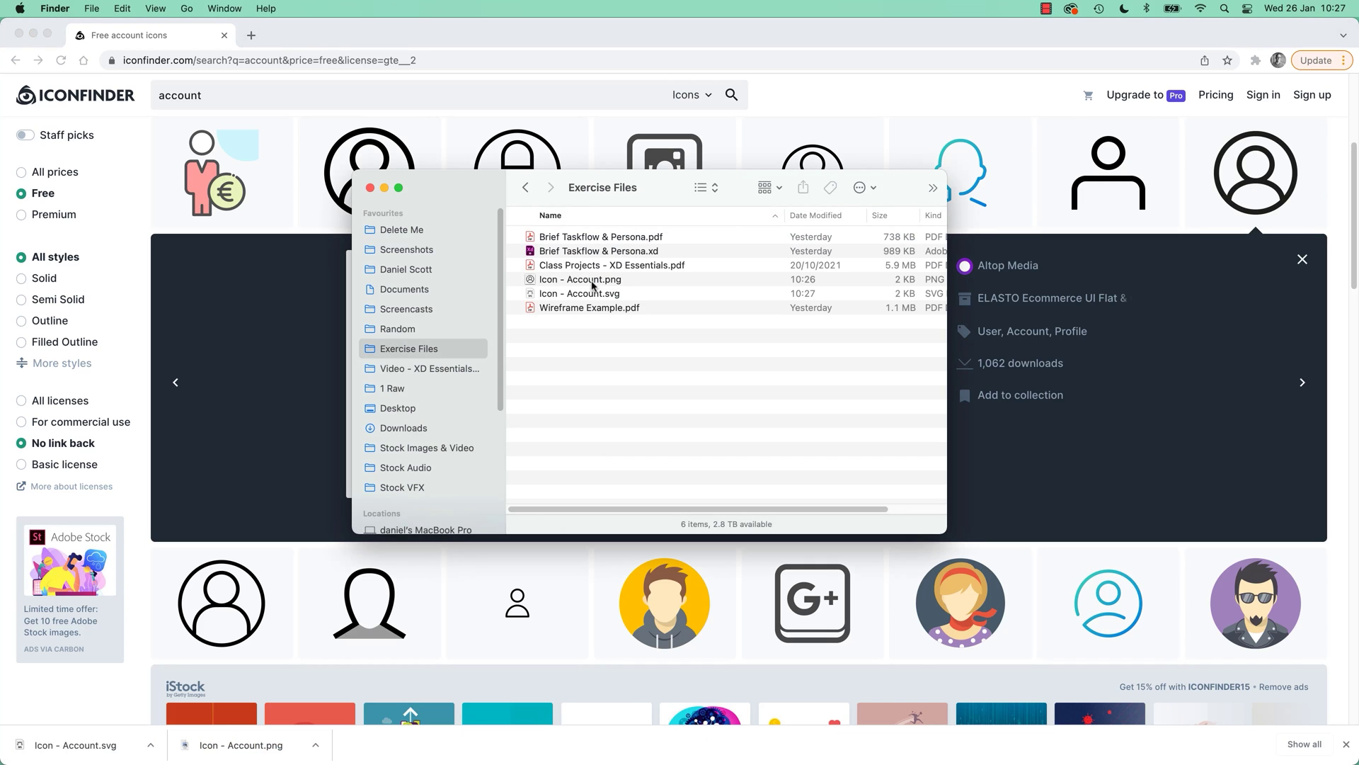
Select both Icon - Account.png and Icon - Account.svg in the Exercise Files folder.
{"action": "left_click", "coordinate": [593, 283]}
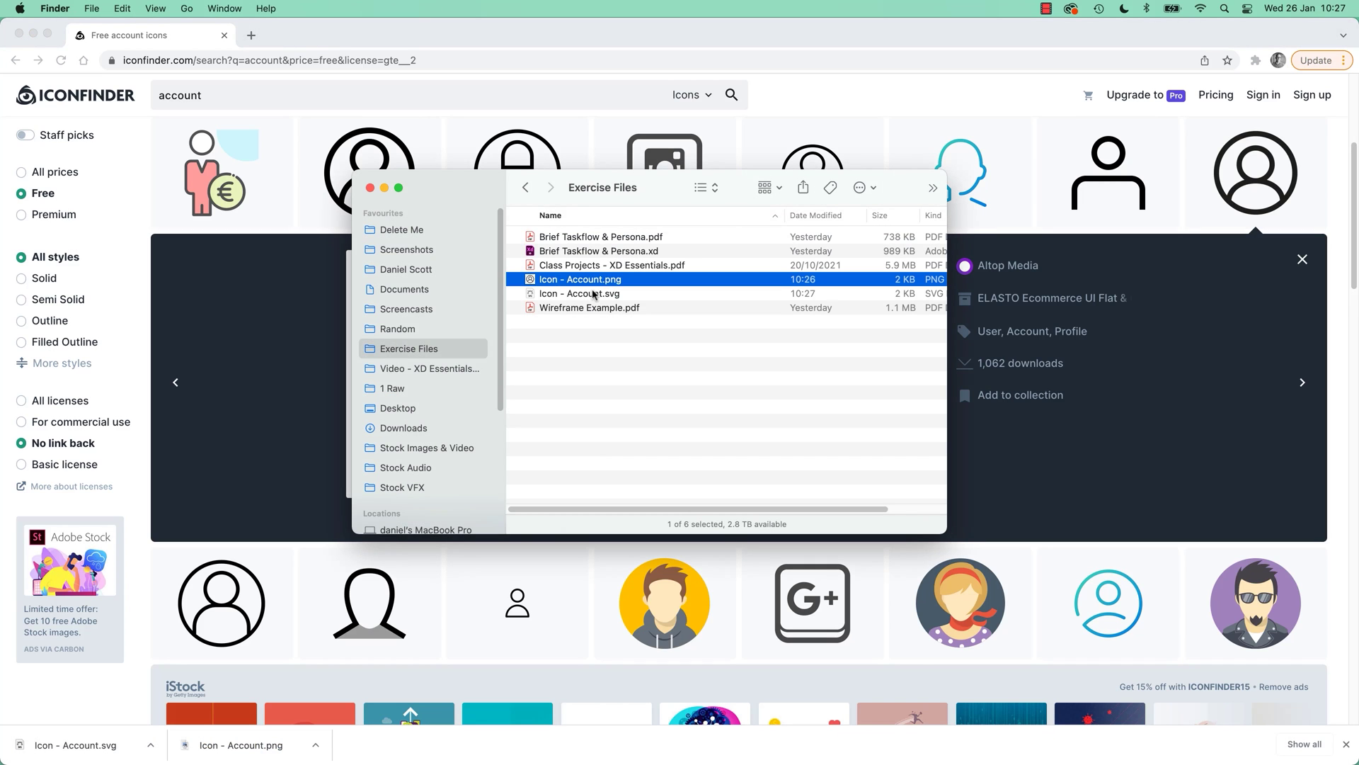
{"action": "left_click", "coordinate": [598, 295]}
{"action": "left_click", "coordinate": [595, 282], "text": "shift"}
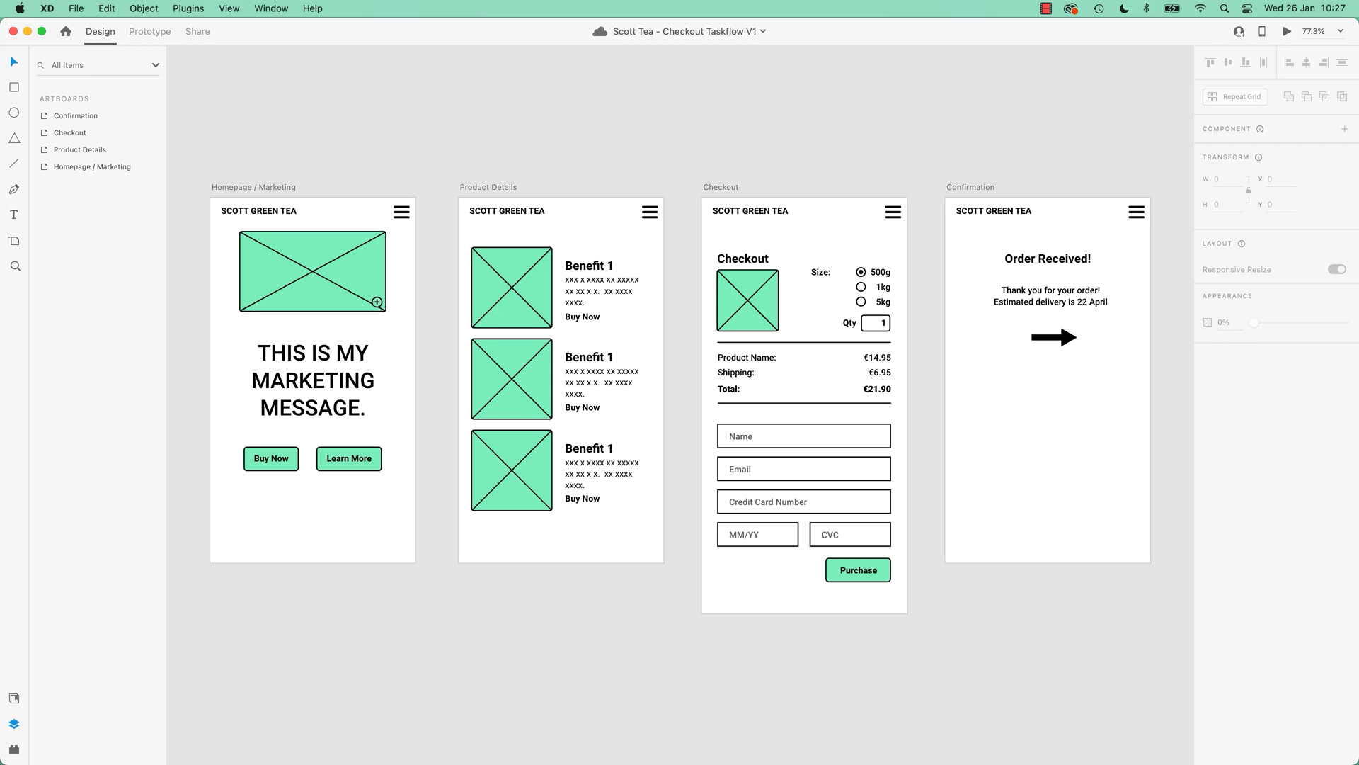
Import Icon - Account.svg and Icon - Account.png into the checkout taskflow document via File > Import.
{"action": "left_click", "coordinate": [75, 8]}
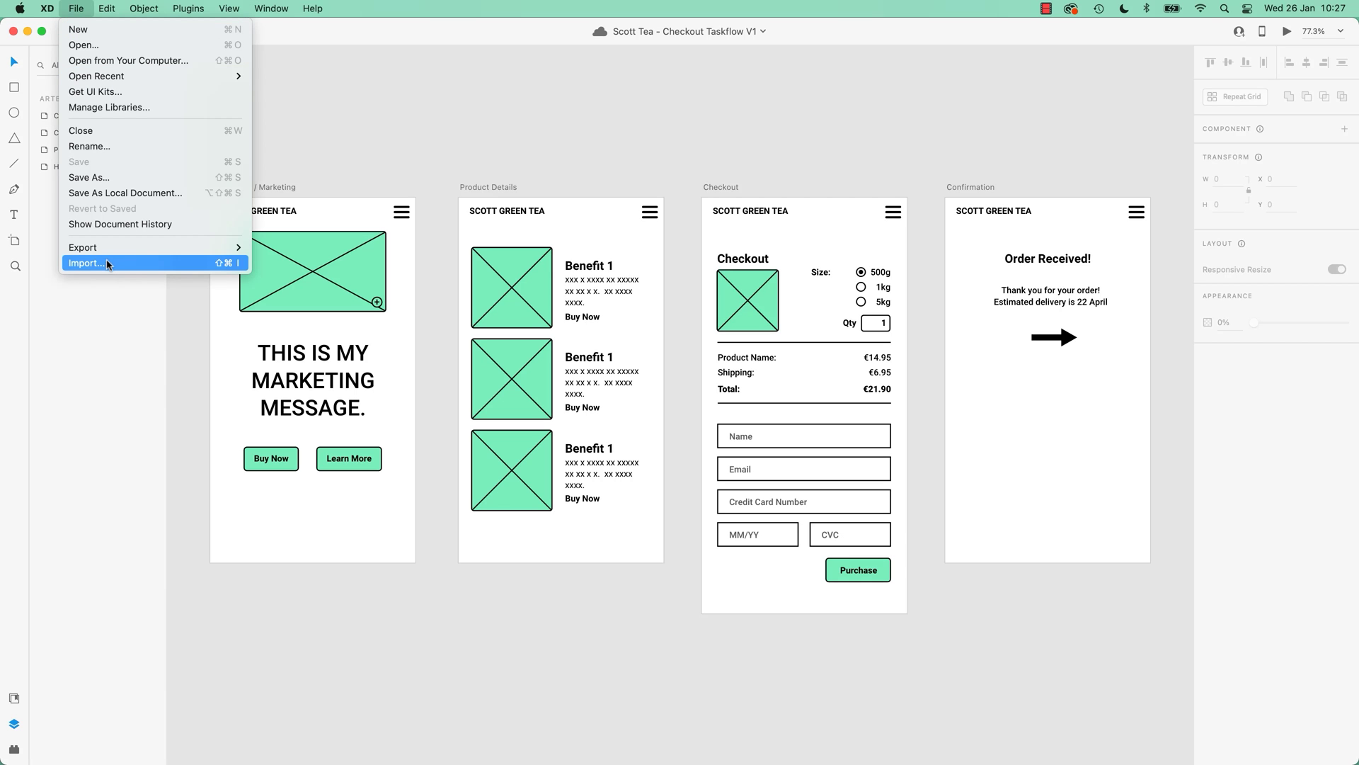
{"action": "left_click", "coordinate": [222, 263]}
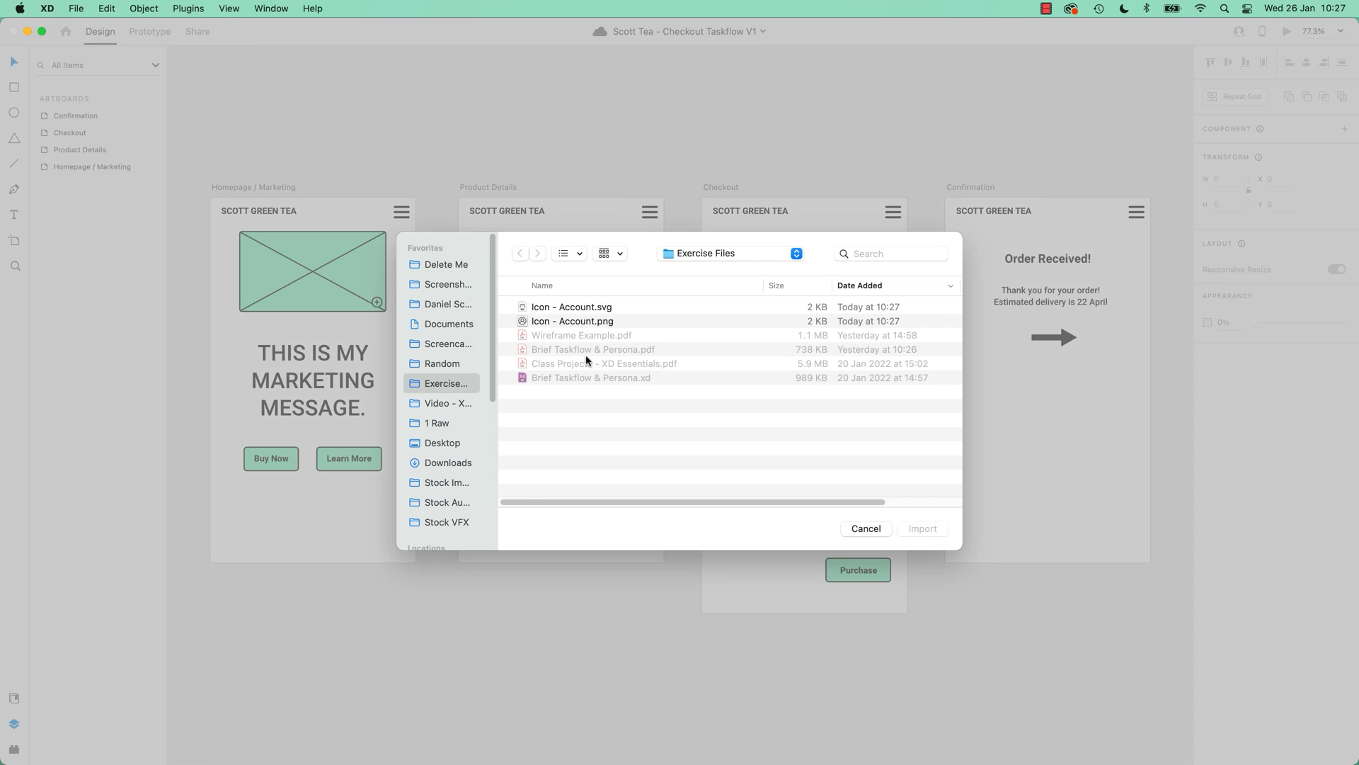
{"action": "left_click", "coordinate": [584, 310]}
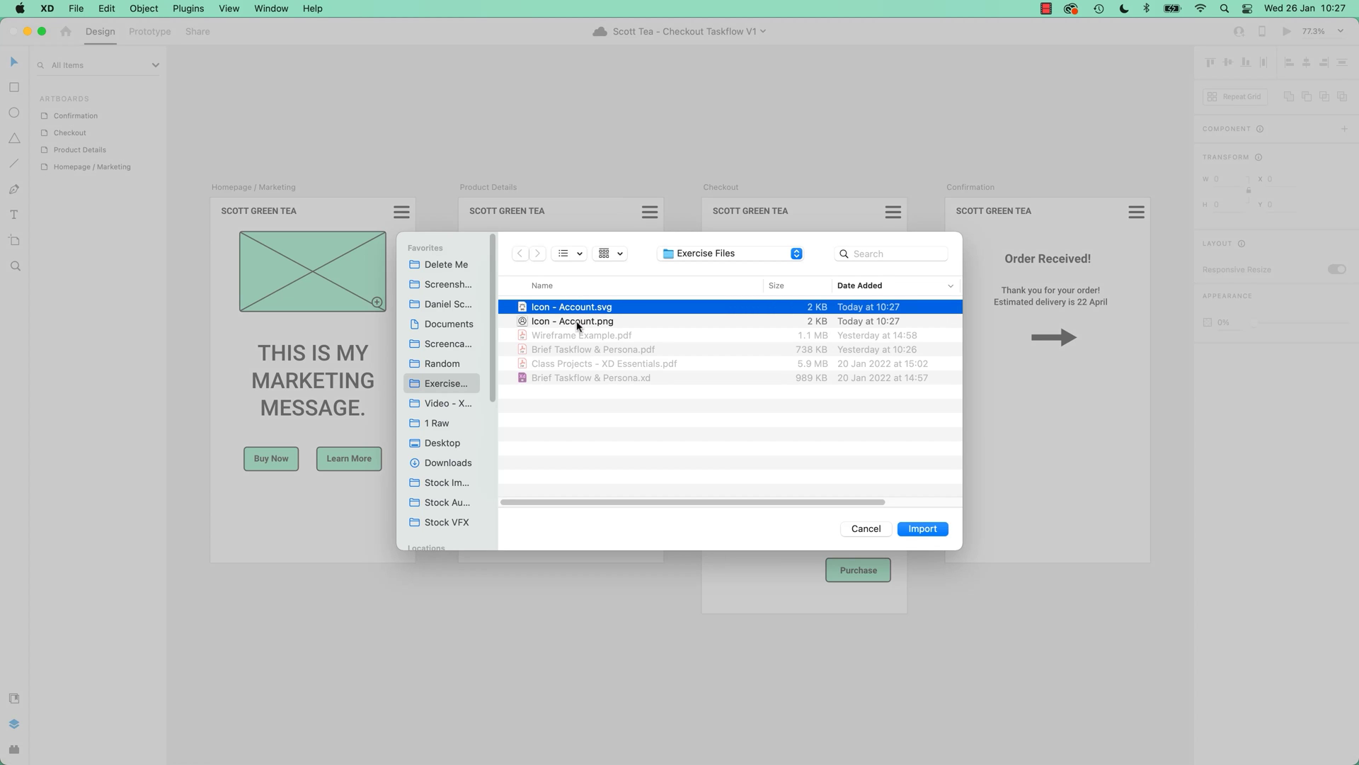
{"action": "left_click", "coordinate": [579, 322], "text": "shift"}
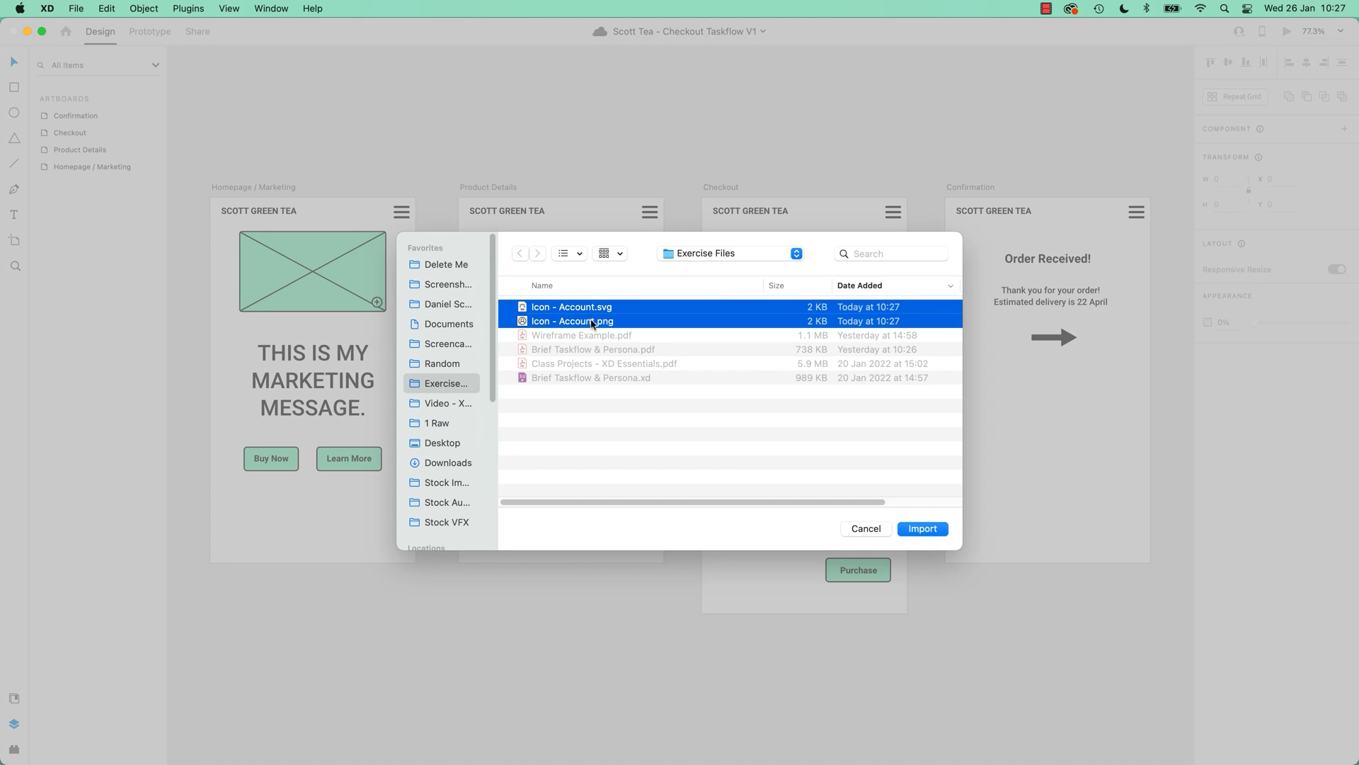
{"action": "left_click", "coordinate": [939, 530]}
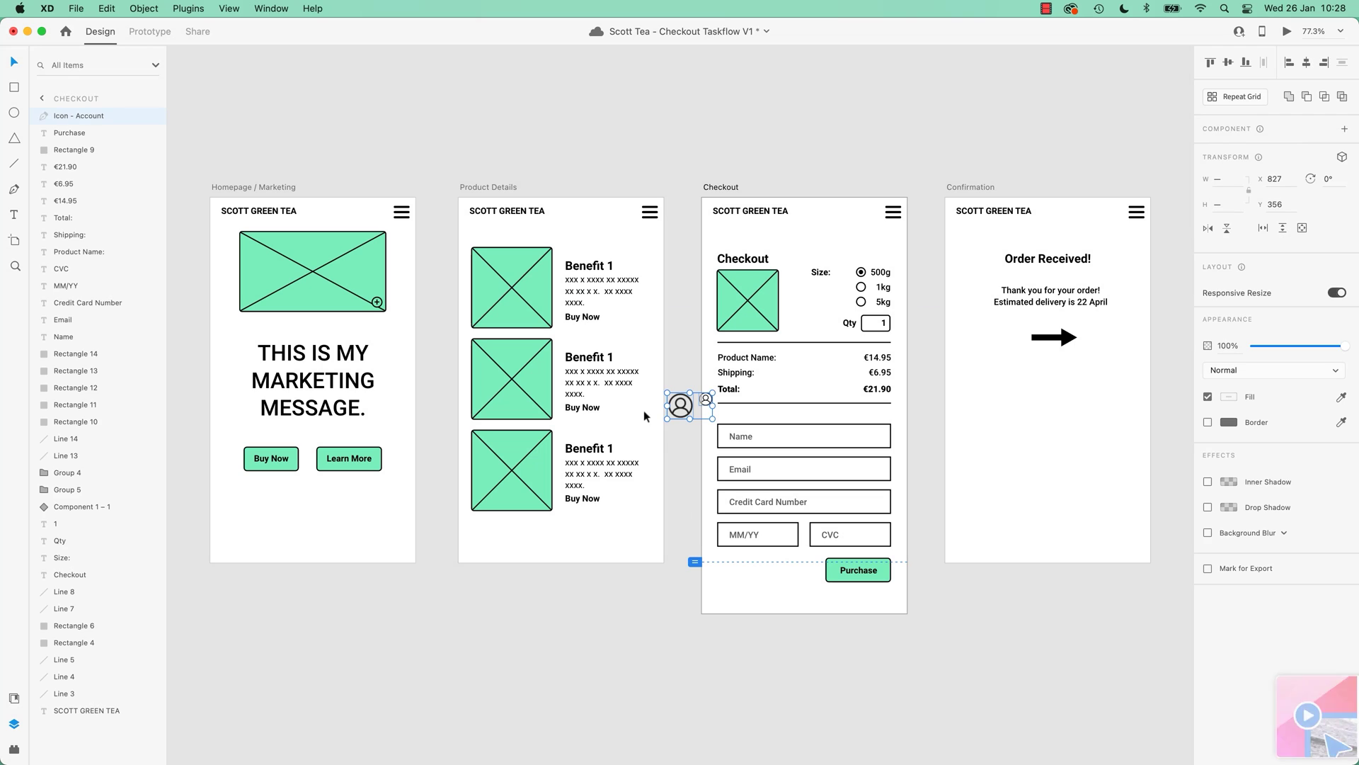
Move both account icons onto the pasteboard below the artboards and zoom in on them.
{"action": "left_click_drag", "start_coordinate": [681, 405], "coordinate": [552, 656]}
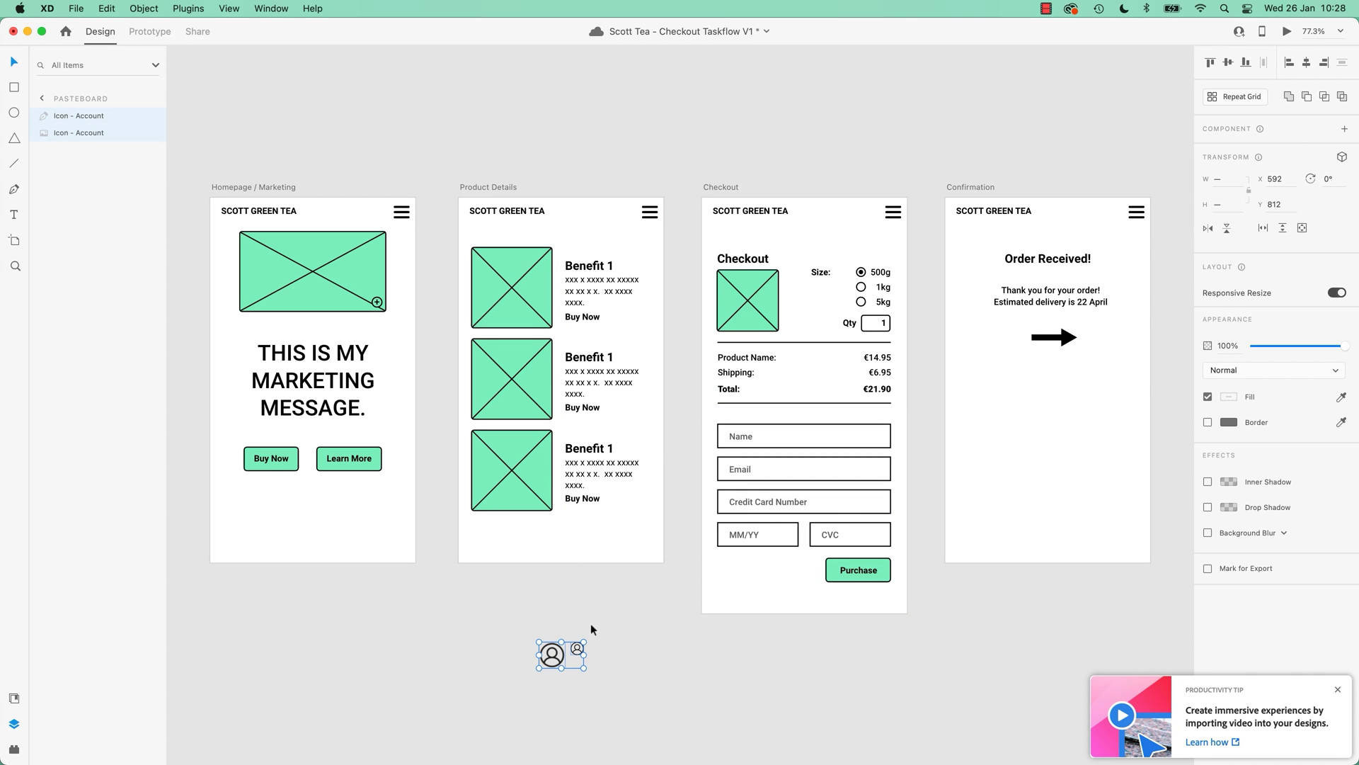
{"action": "key", "text": "super+3"}
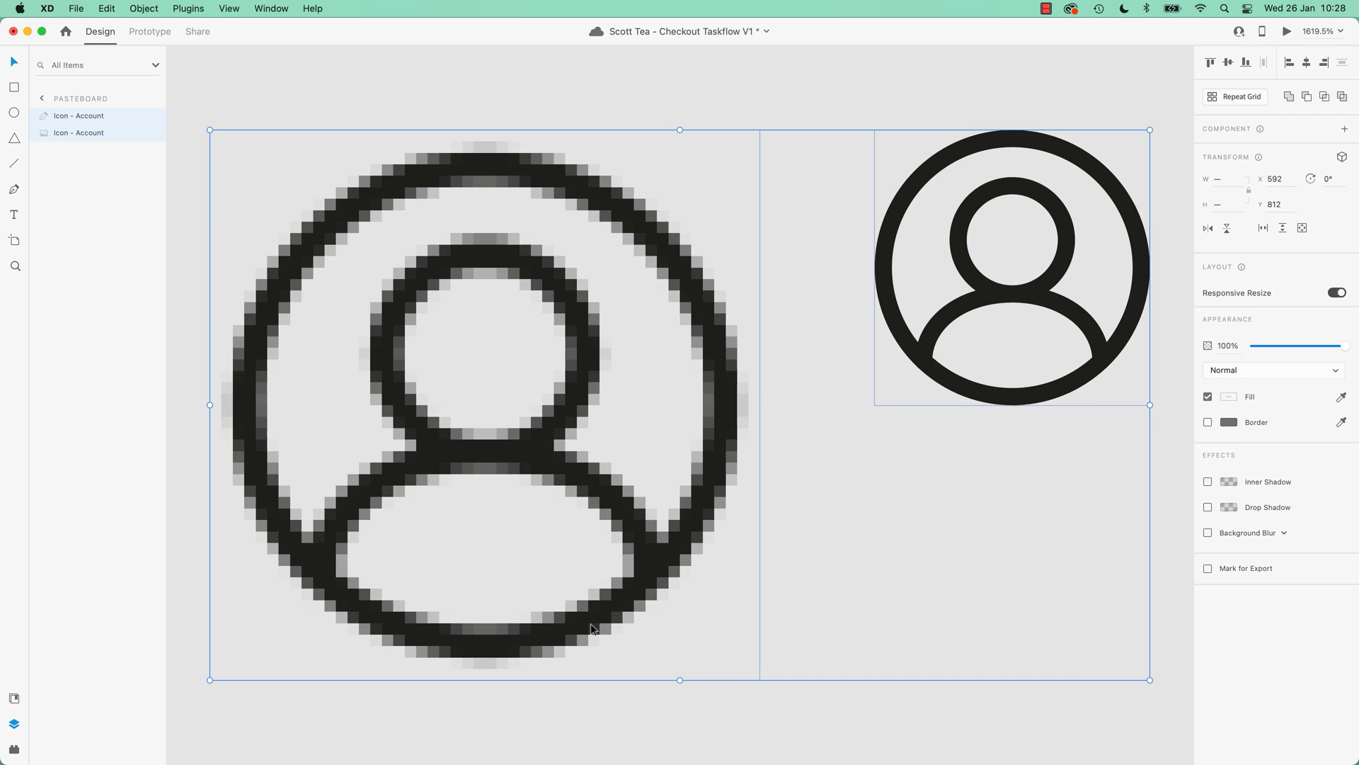
{"action": "key", "text": "super+minus"}
{"action": "key", "text": "super+minus"}
{"action": "key", "text": "super+minus"}
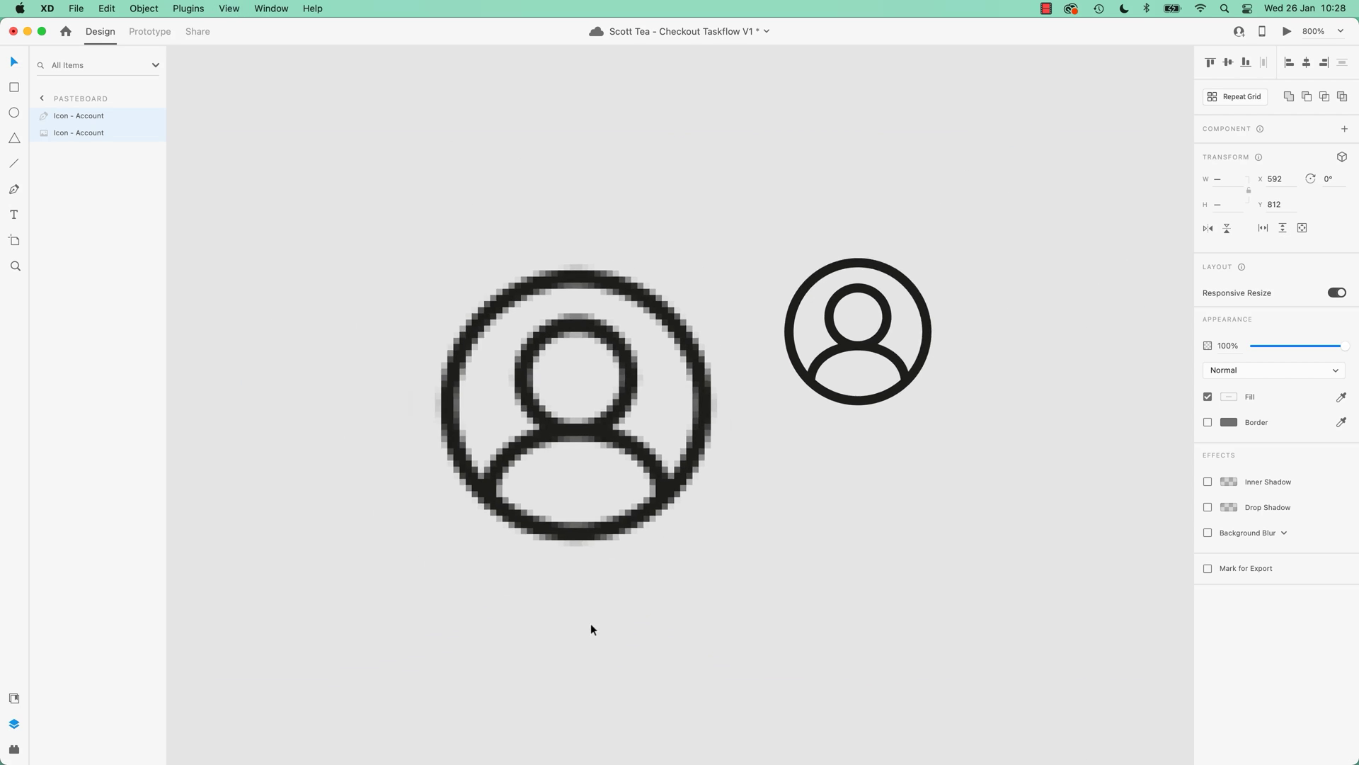
{"action": "left_click", "coordinate": [530, 686]}
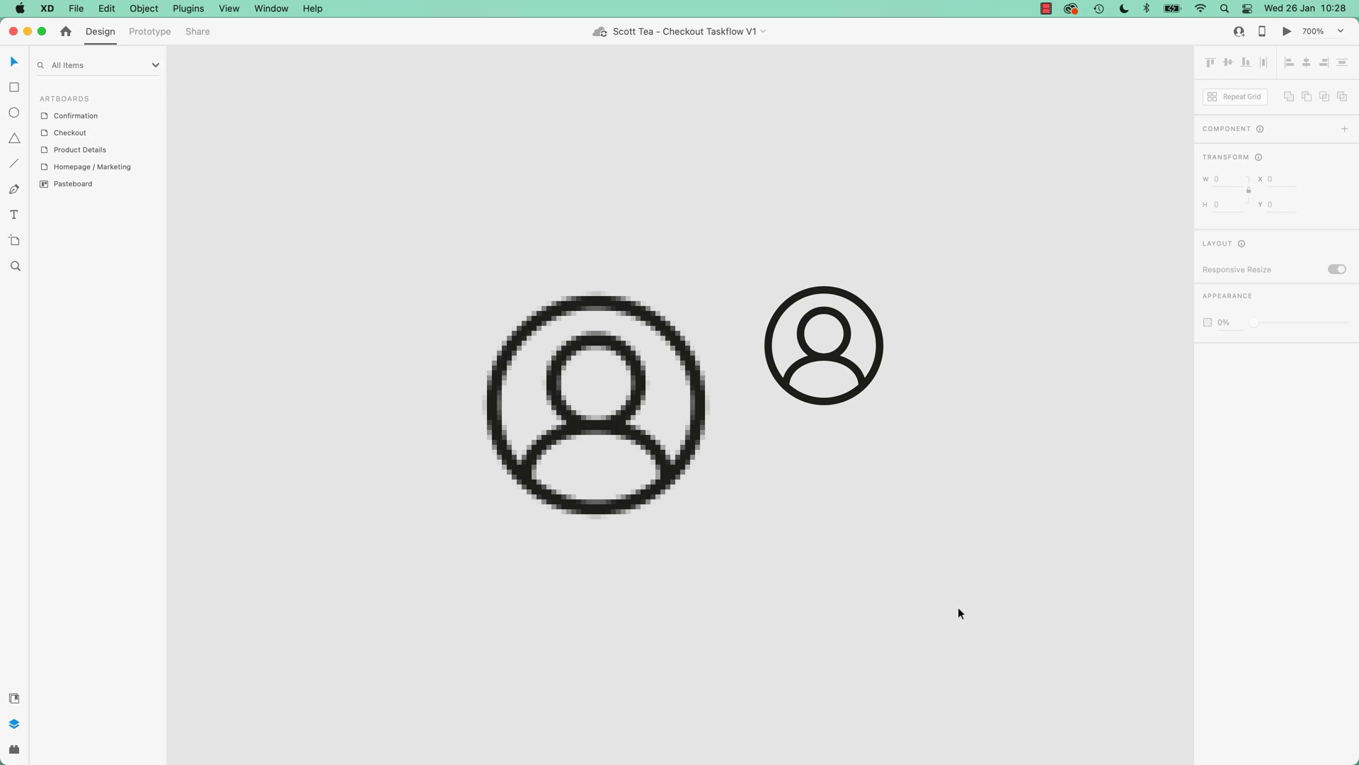
Compare the pixelated 48 × 48 PNG icon with the crisp 24 × 24 SVG icon.
{"action": "left_click", "coordinate": [691, 470]}
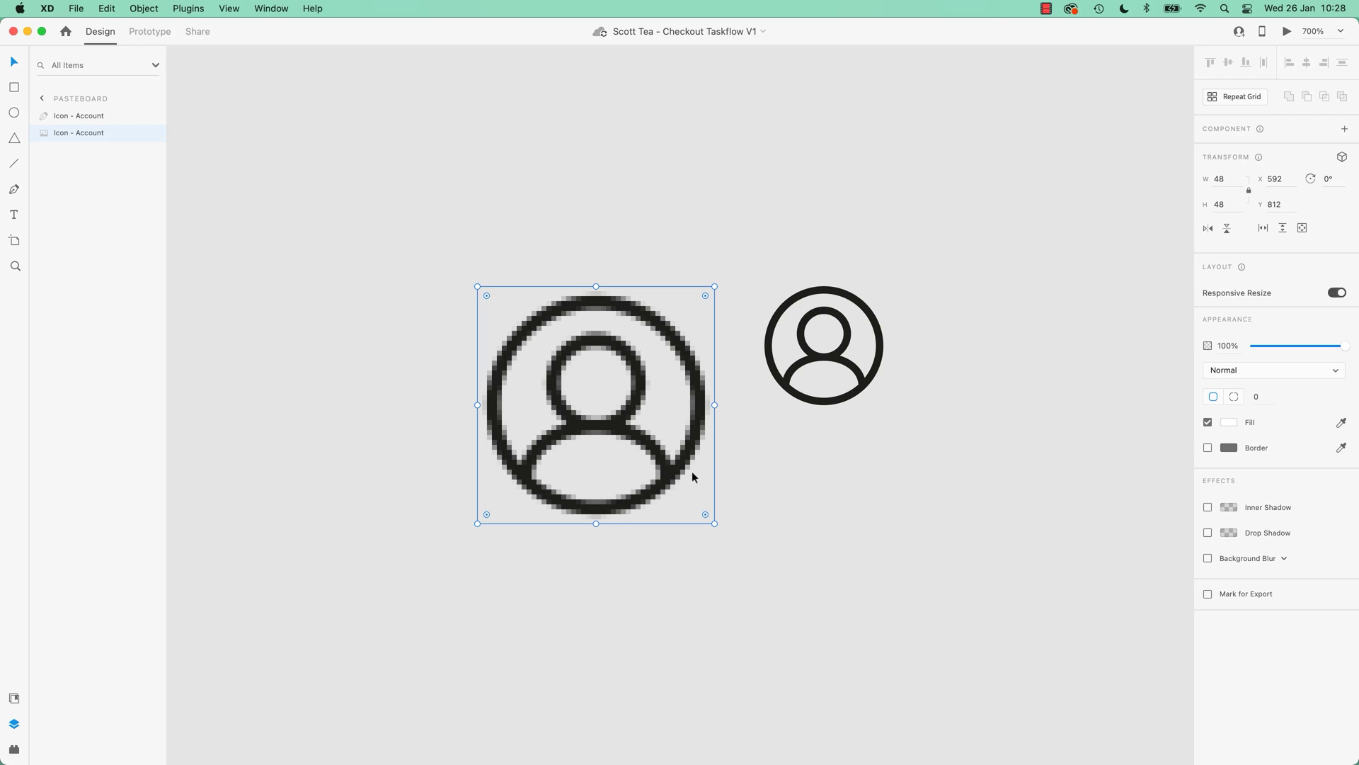
{"action": "left_click", "coordinate": [832, 401]}
{"action": "left_click", "coordinate": [623, 498]}
{"action": "left_click", "coordinate": [855, 300]}
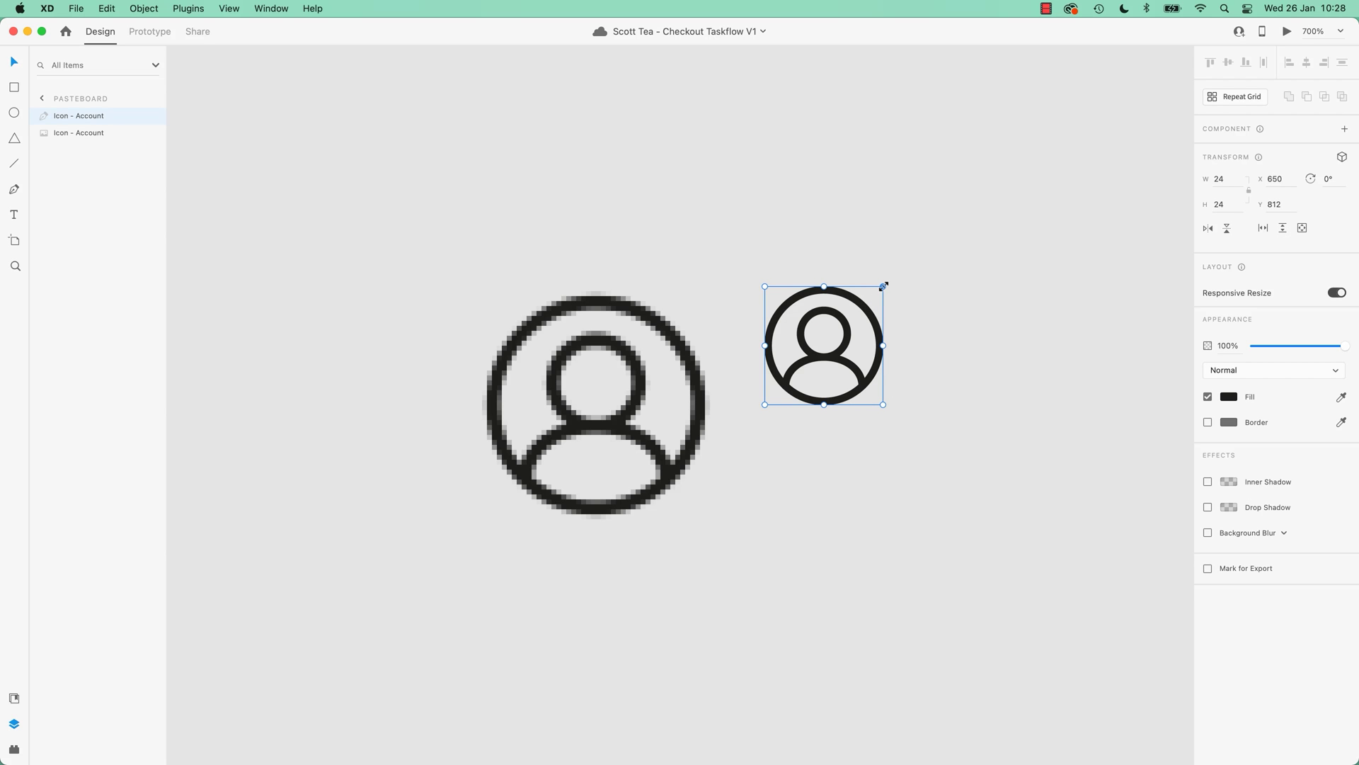
Enlarge the SVG account icon to about 87 px, staying sharp unlike the PNG.
{"action": "left_click_drag", "start_coordinate": [883, 284], "coordinate": [1167, 61]}
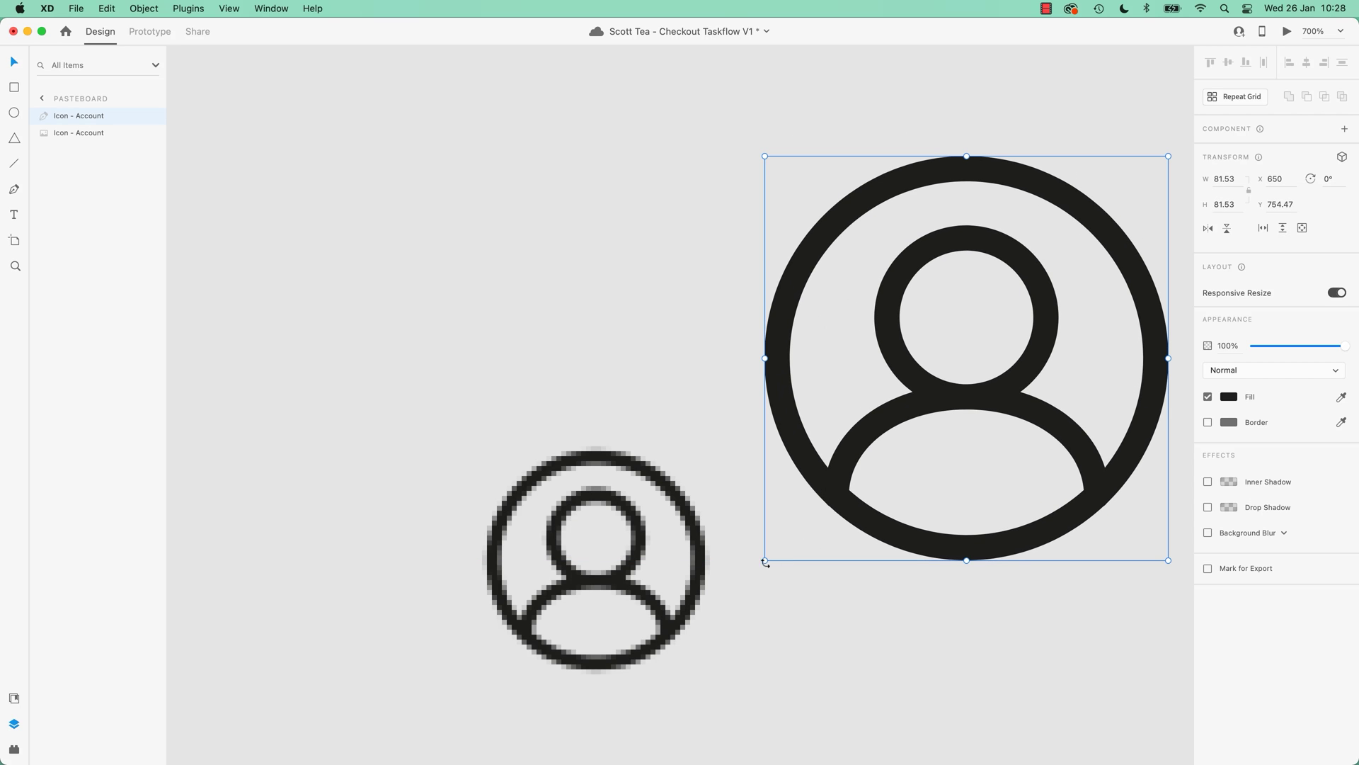
{"action": "left_click_drag", "start_coordinate": [765, 561], "coordinate": [718, 472]}
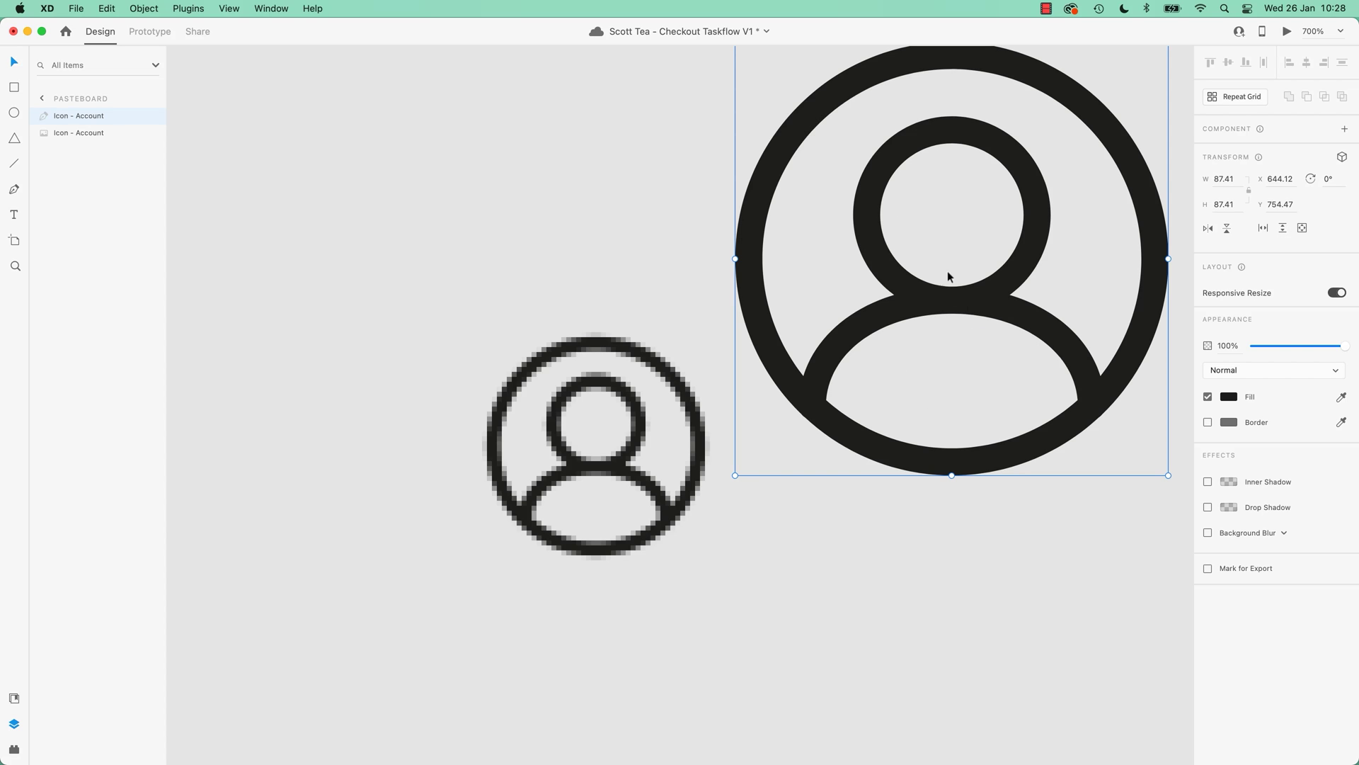
{"action": "left_click", "coordinate": [640, 441]}
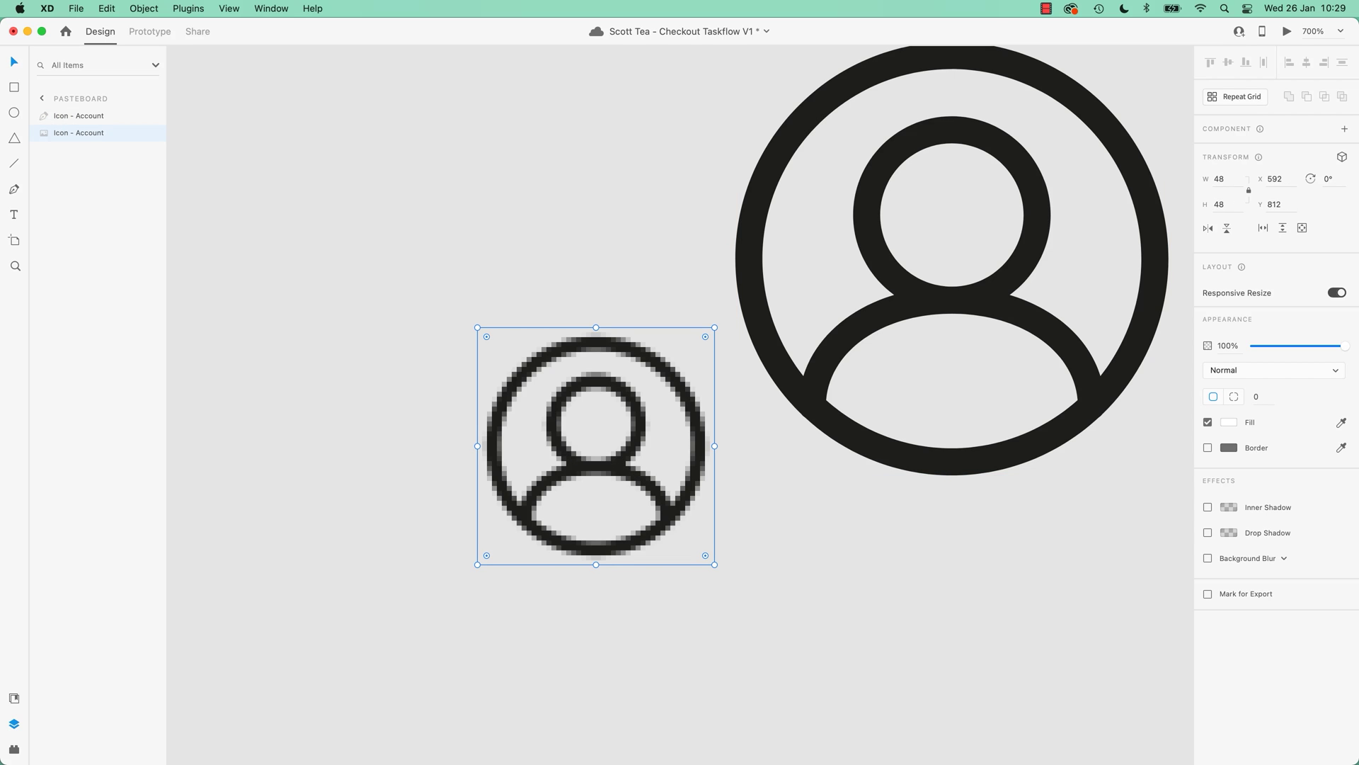
Download the account icon from Iconfinder as a 4096 px PNG.
{"action": "key", "text": "super+Tab"}
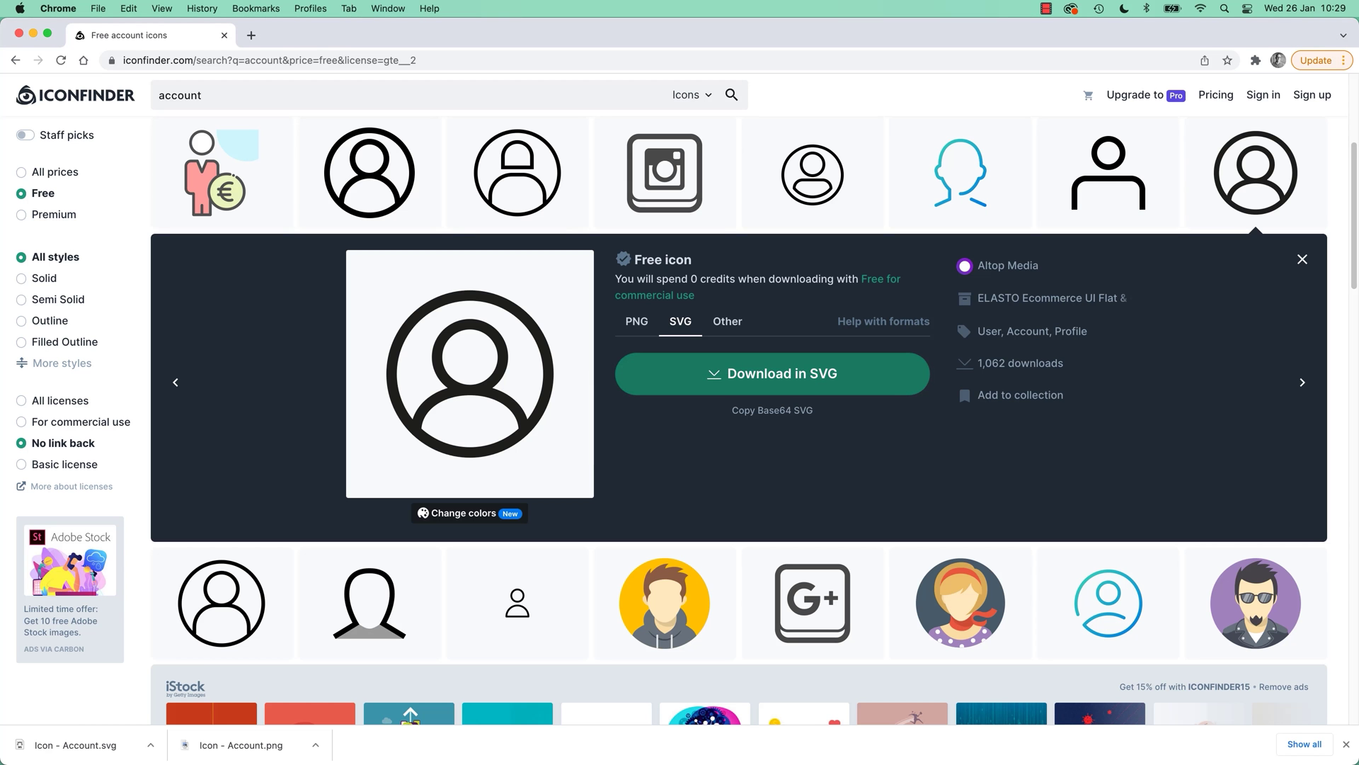
{"action": "left_click", "coordinate": [636, 322]}
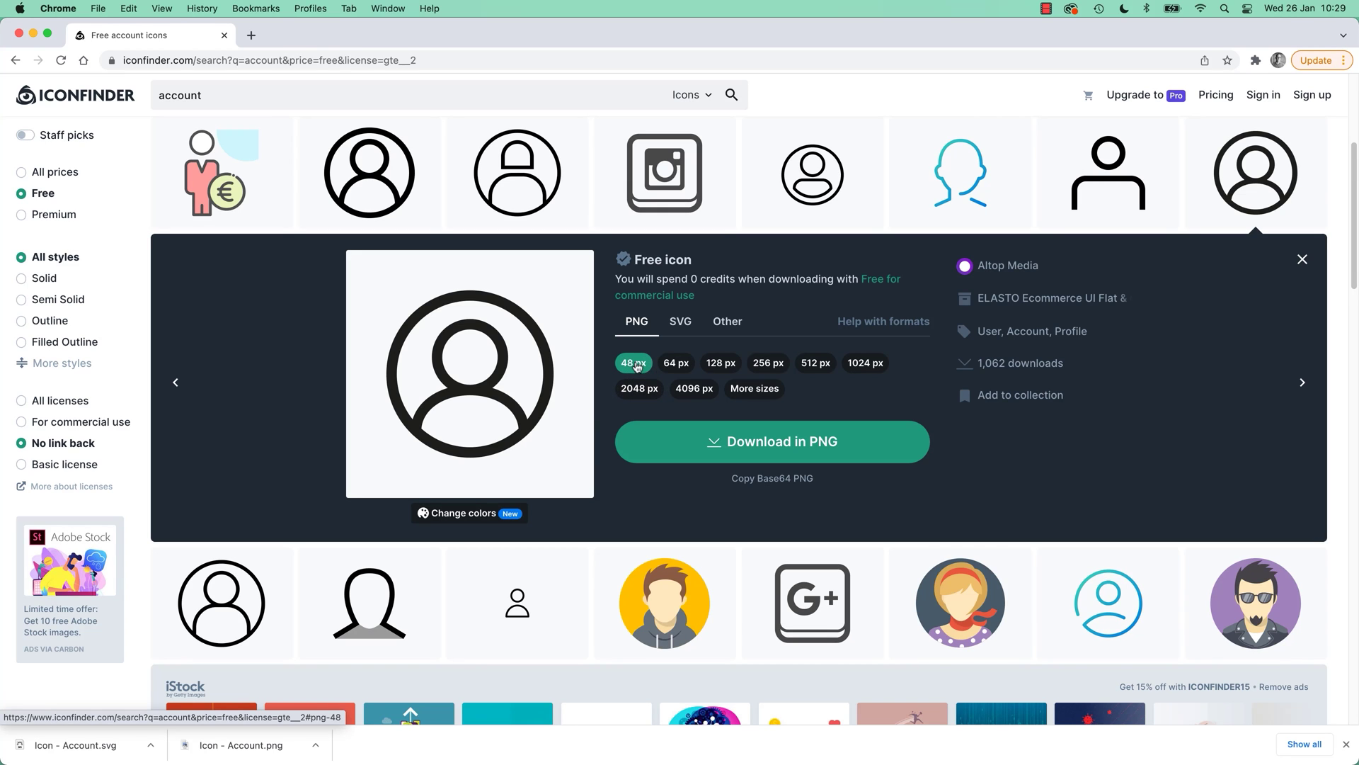
{"action": "left_click", "coordinate": [693, 388]}
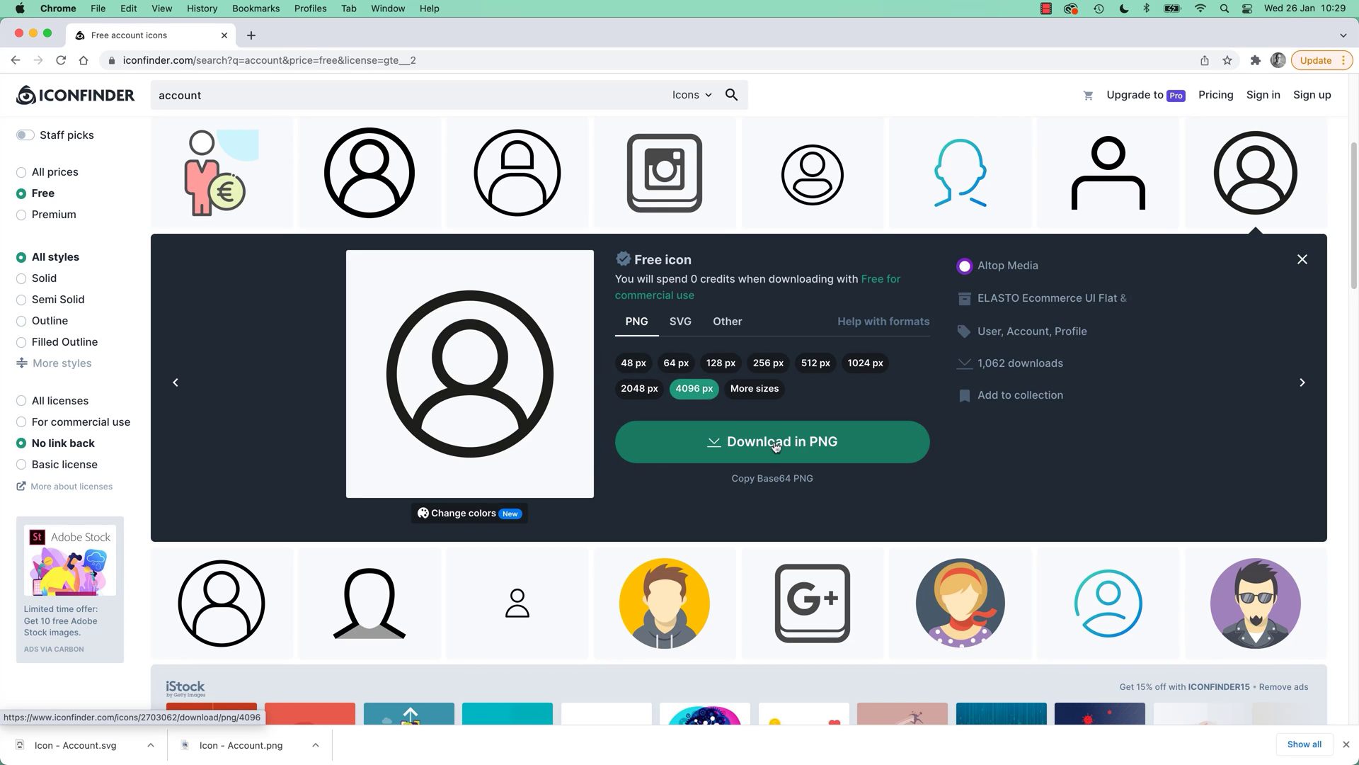
{"action": "left_click", "coordinate": [766, 446]}
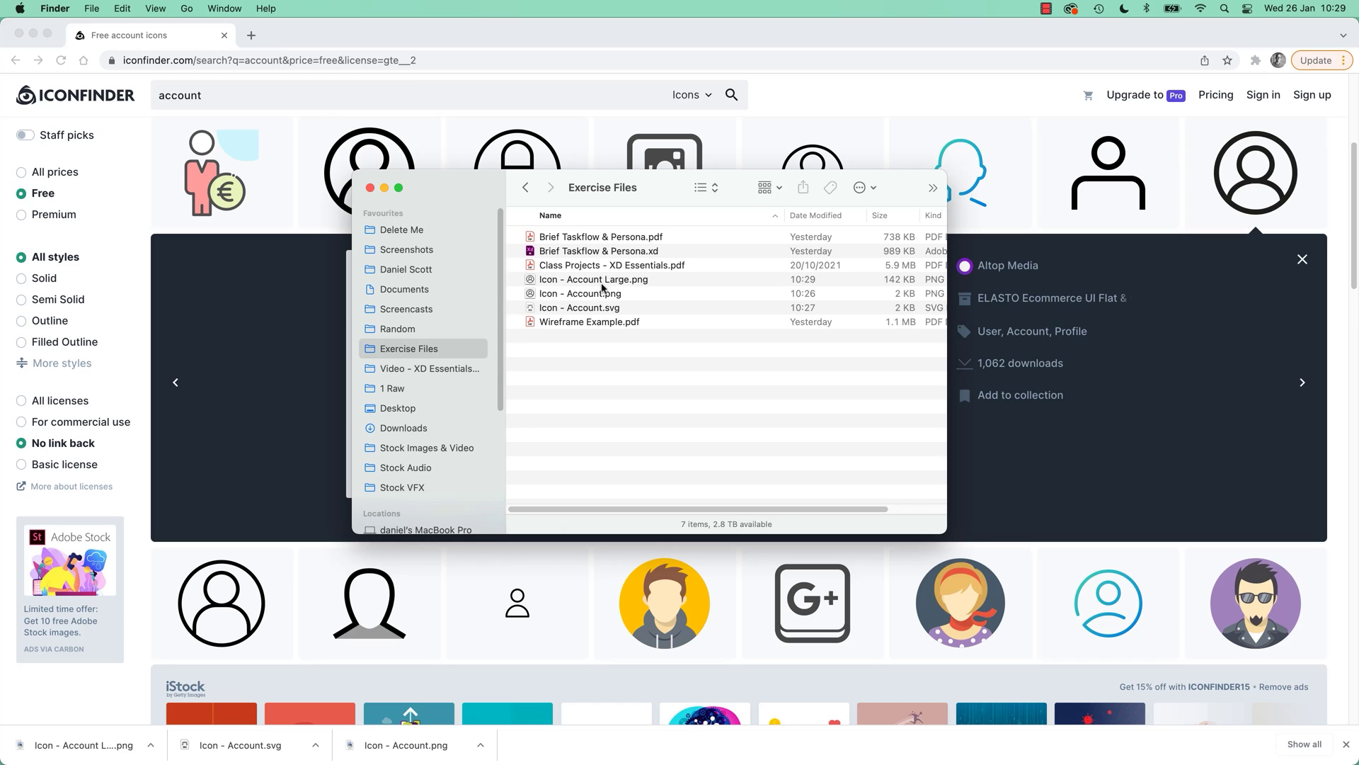
Bring the 4096 × 4096 Icon - Account Large.png into XD and place it on the pasteboard below the artboards.
{"action": "left_click", "coordinate": [615, 282]}
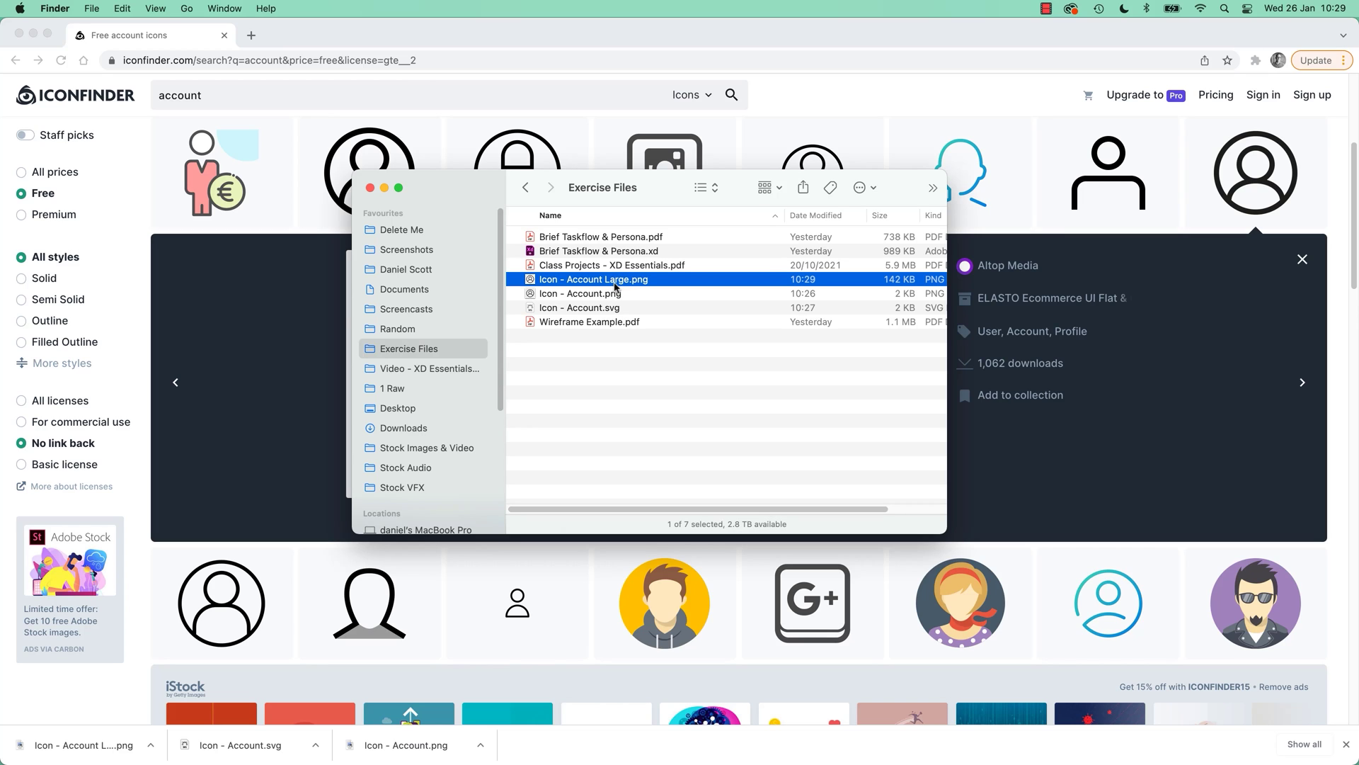
{"action": "left_click_drag", "start_coordinate": [618, 286], "coordinate": [634, 305]}
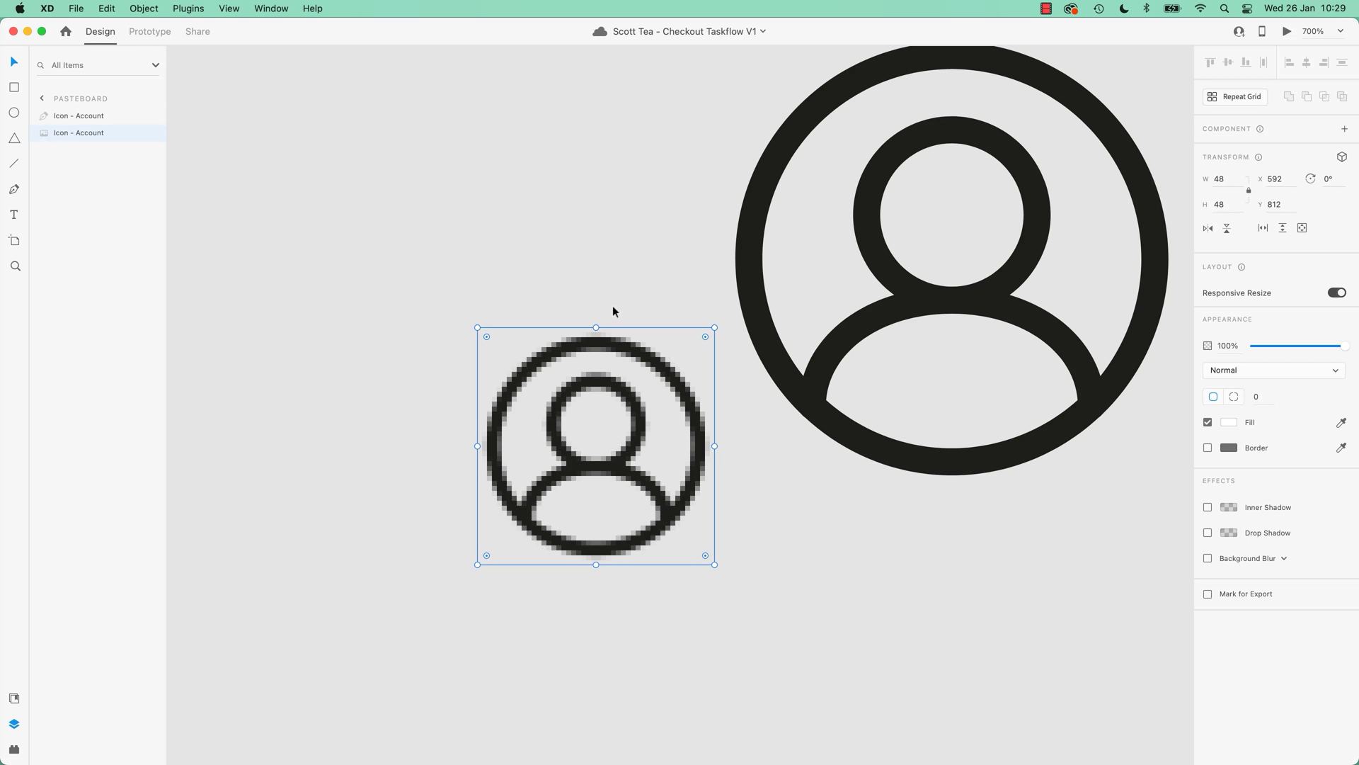
{"action": "left_click", "coordinate": [549, 231]}
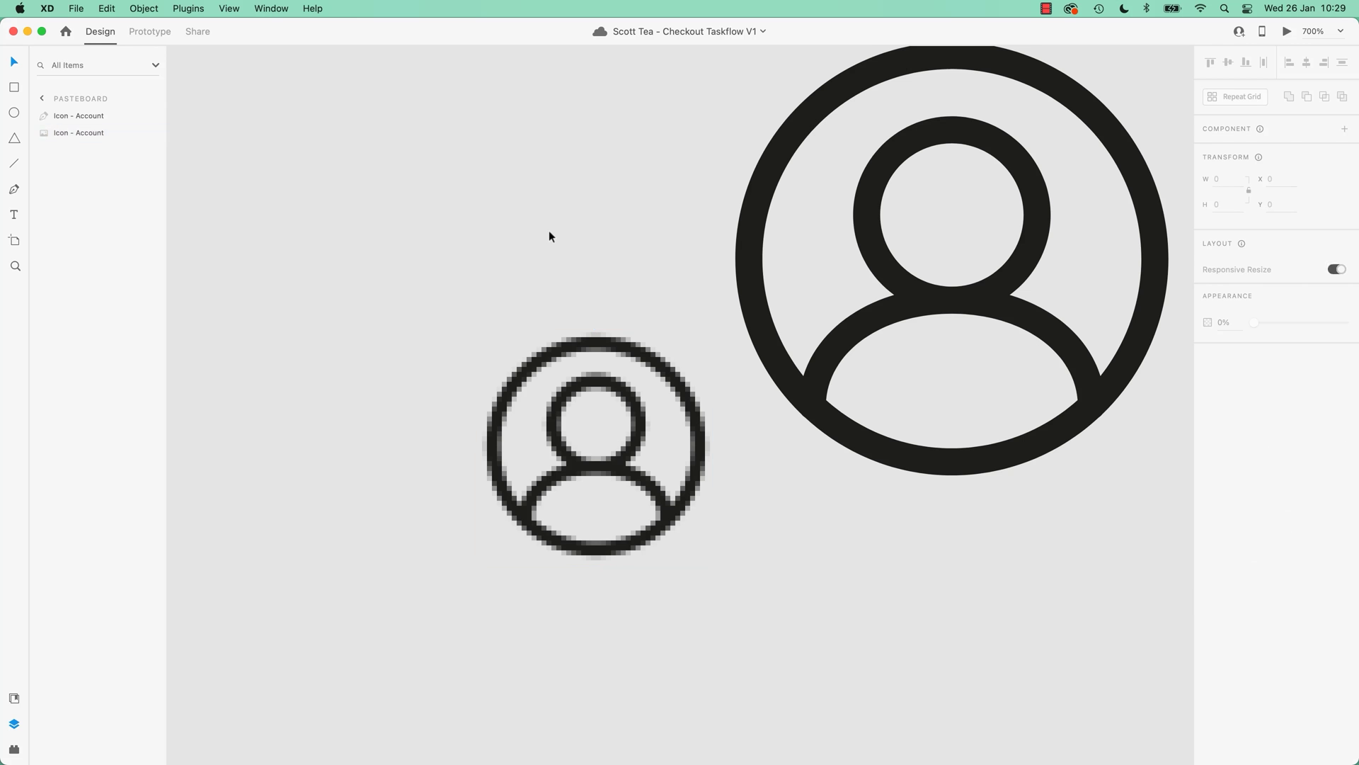
{"action": "key", "text": "super+minus"}
{"action": "key", "text": "super+minus"}
{"action": "key", "text": "super+minus"}
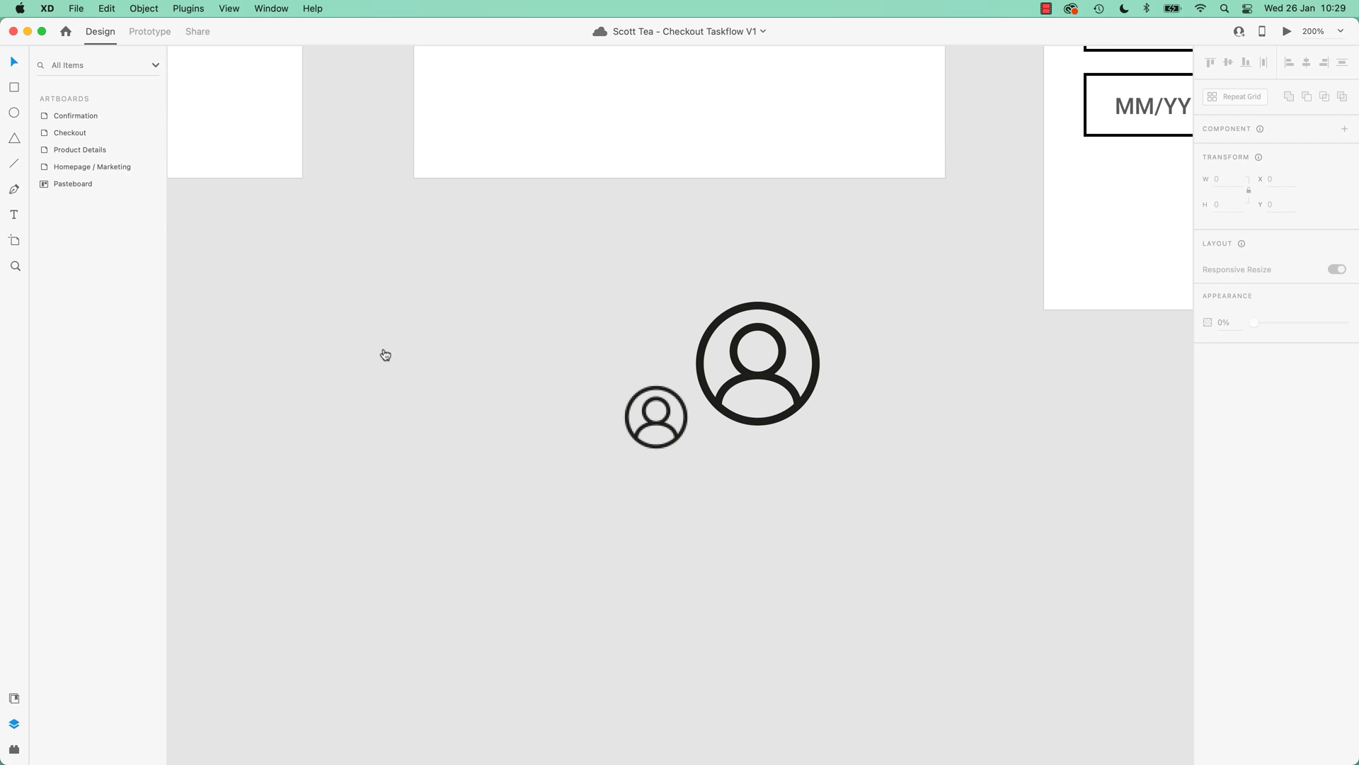
{"action": "key", "text": "super+Tab"}
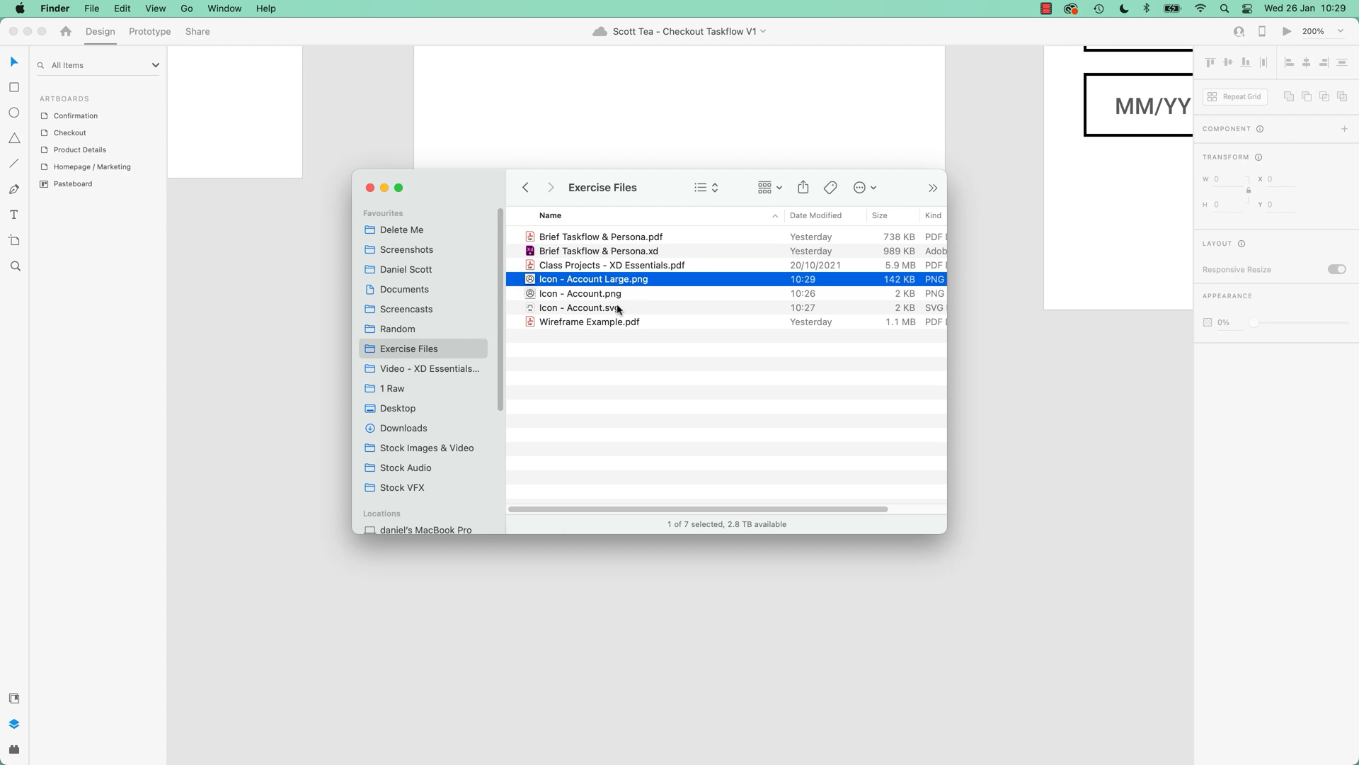
{"action": "left_click", "coordinate": [733, 651]}
{"action": "key", "text": "super+v"}
{"action": "left_click_drag", "start_coordinate": [868, 658], "coordinate": [609, 404]}
{"action": "key", "text": "super+minus"}
{"action": "key", "text": "super+minus"}
{"action": "key", "text": "super+minus"}
{"action": "key", "text": "super+minus"}
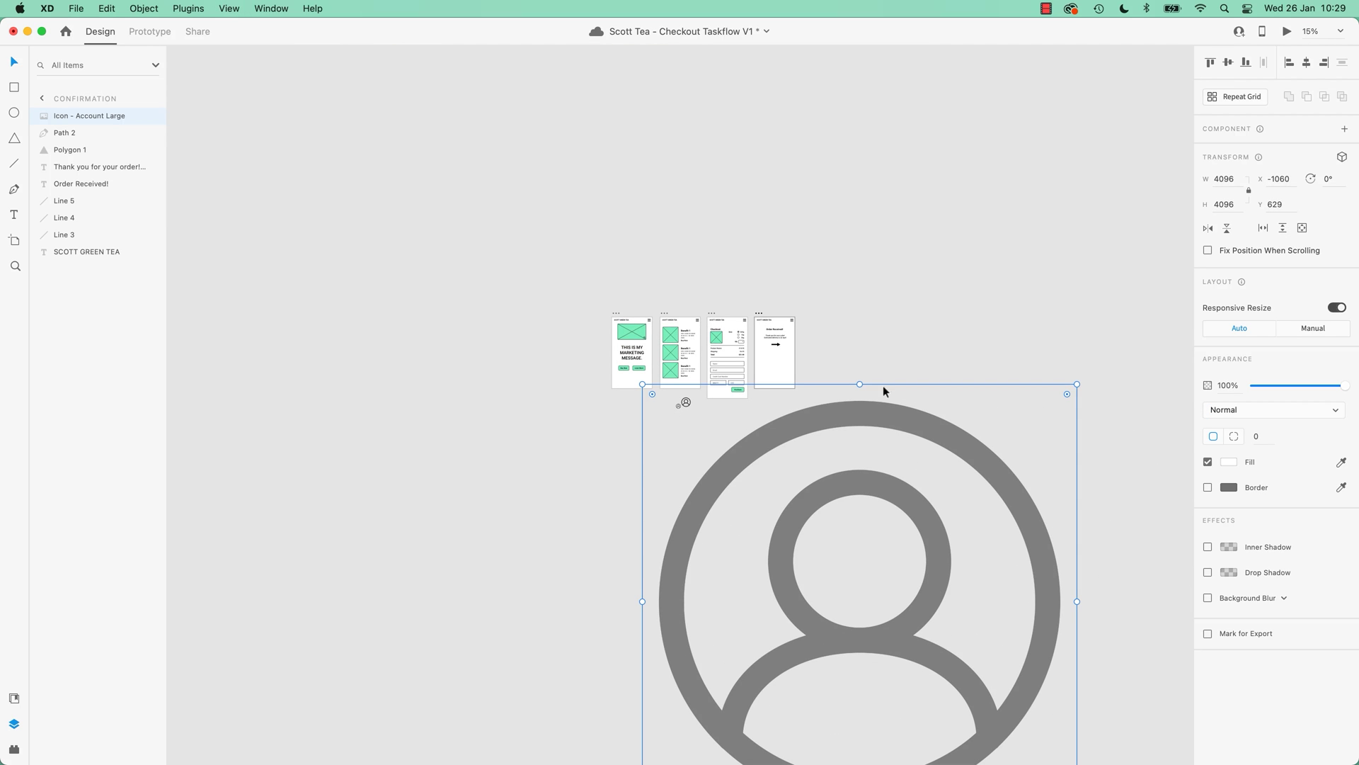
{"action": "left_click_drag", "start_coordinate": [950, 553], "coordinate": [727, 609]}
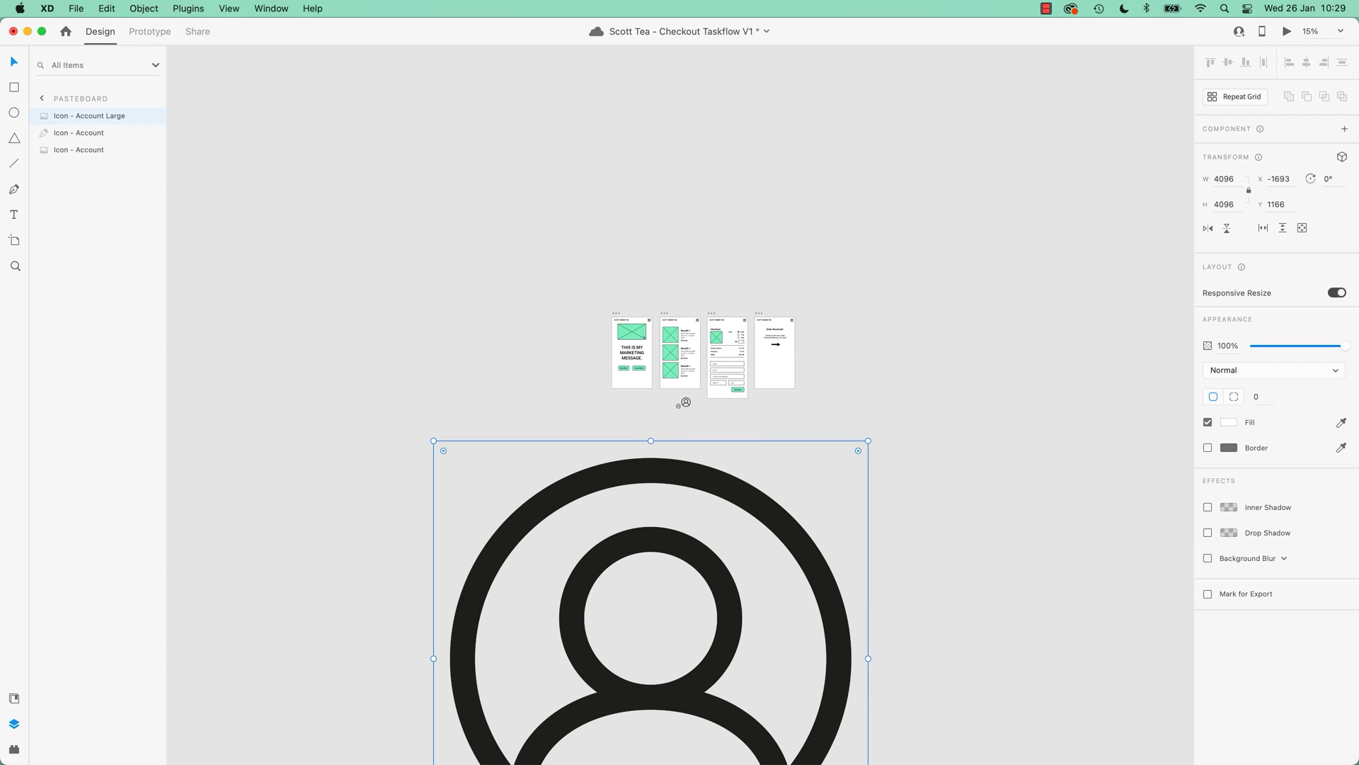
Compare the small PNG, SVG and large PNG account files in Exercise Files, then return to the XD document.
{"action": "key", "text": "super+Tab"}
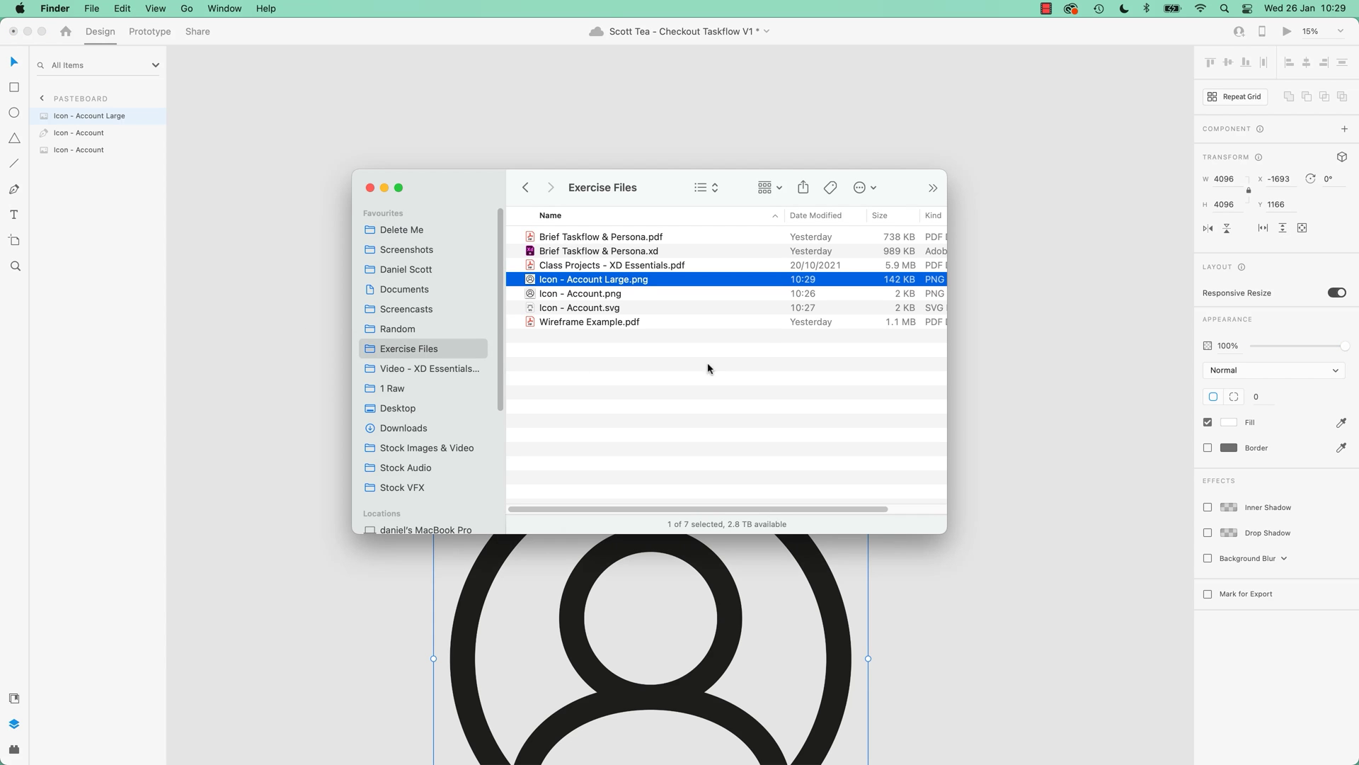
{"action": "left_click", "coordinate": [613, 296]}
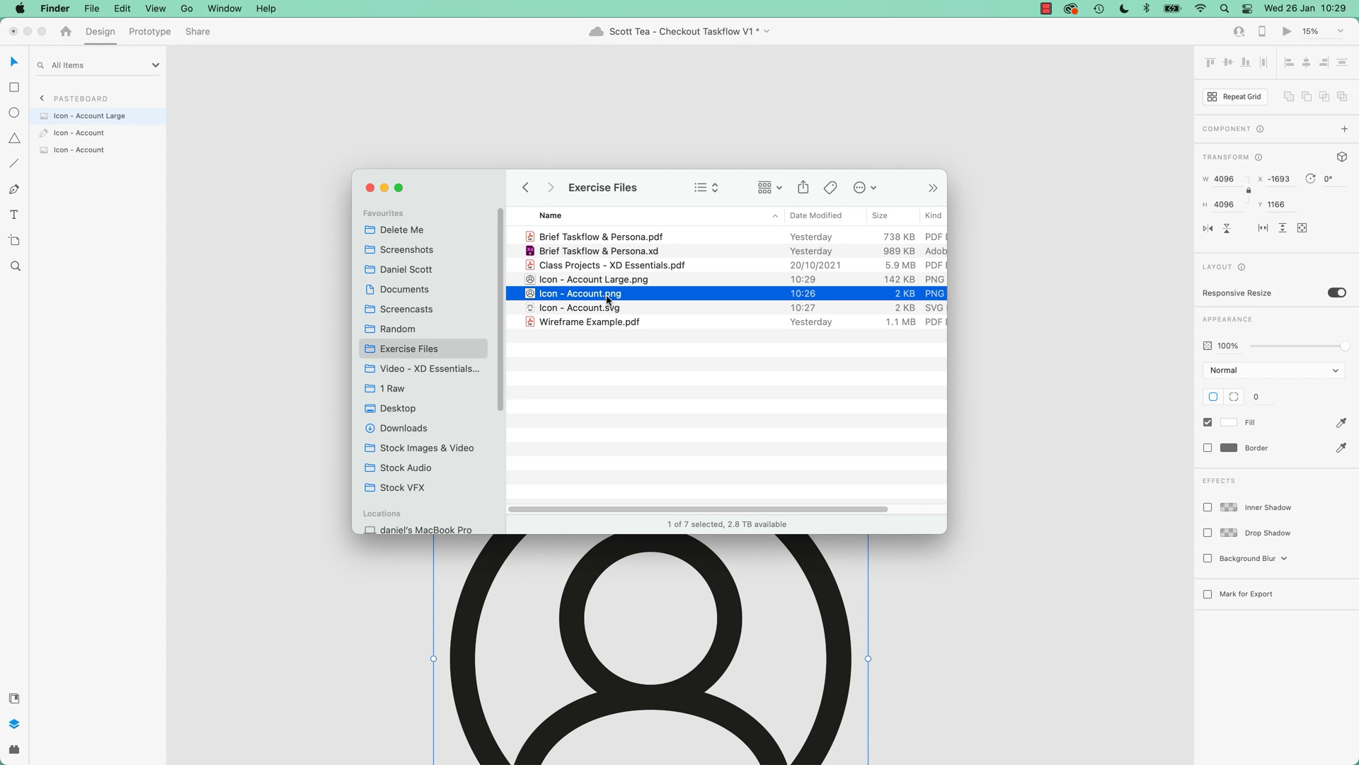
{"action": "left_click", "coordinate": [898, 309]}
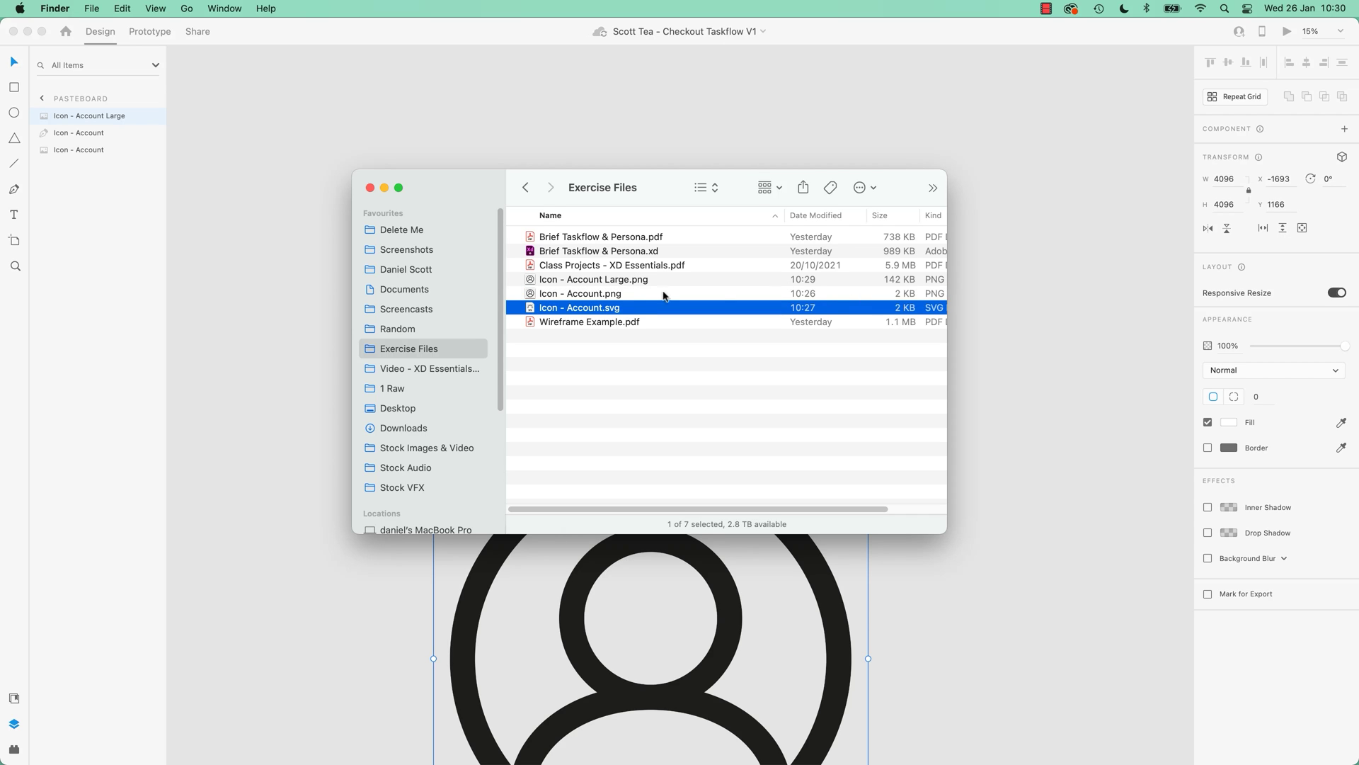
{"action": "left_click", "coordinate": [630, 280]}
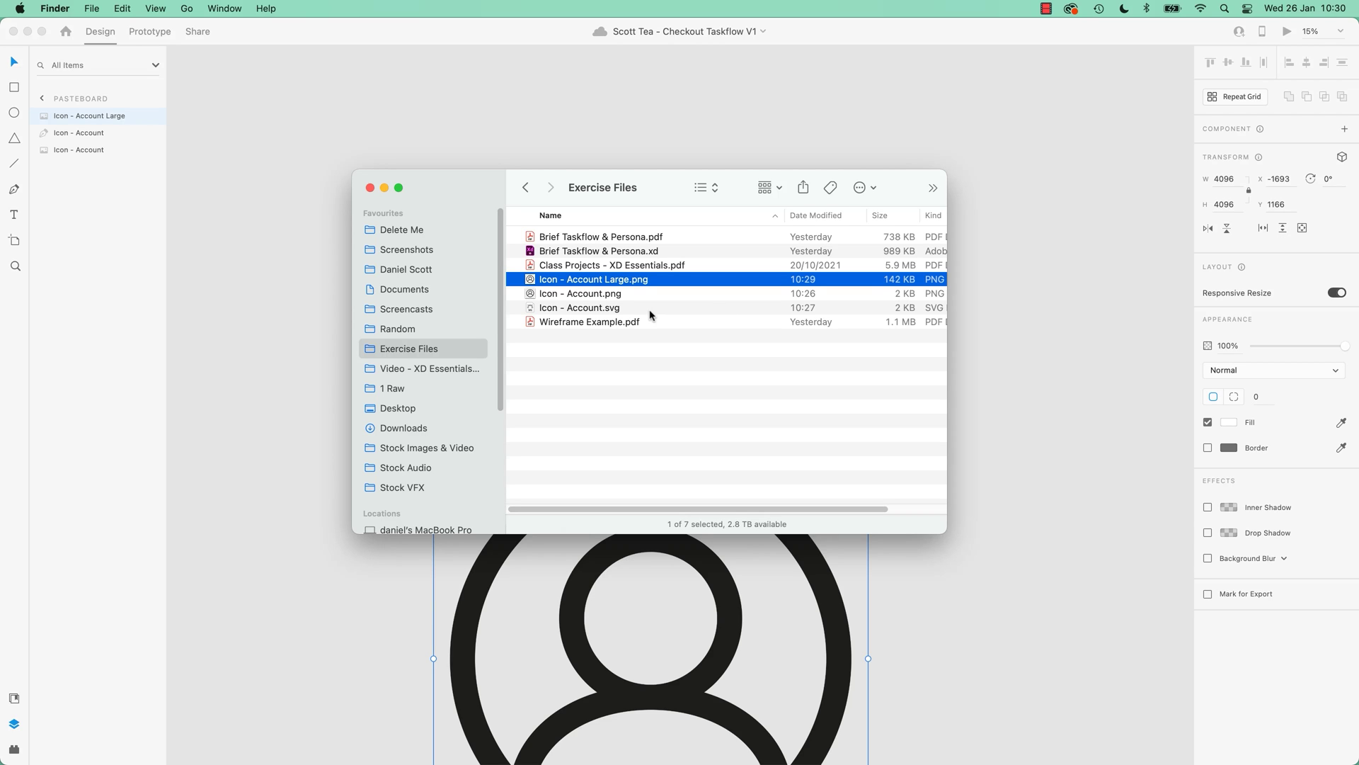
{"action": "left_click", "coordinate": [632, 309]}
{"action": "left_click", "coordinate": [627, 297]}
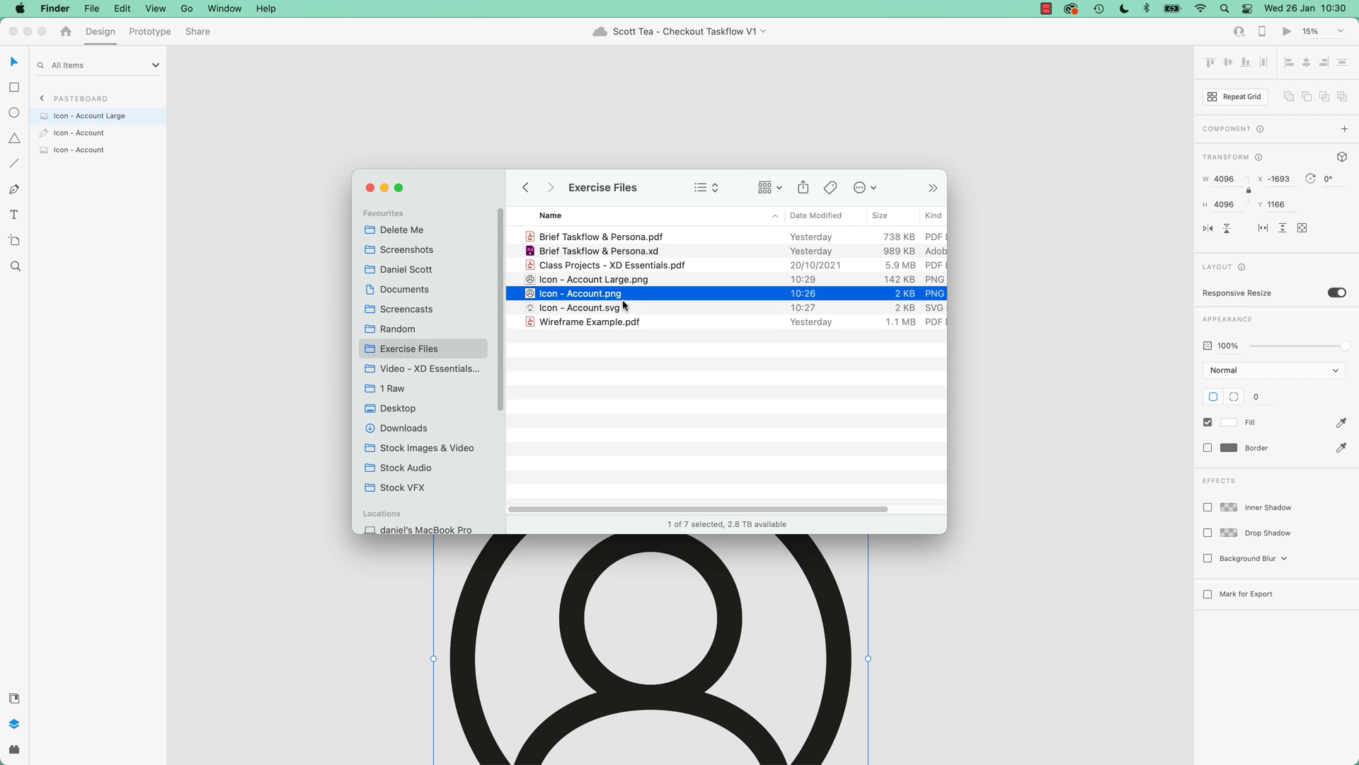
{"action": "left_click", "coordinate": [277, 478]}
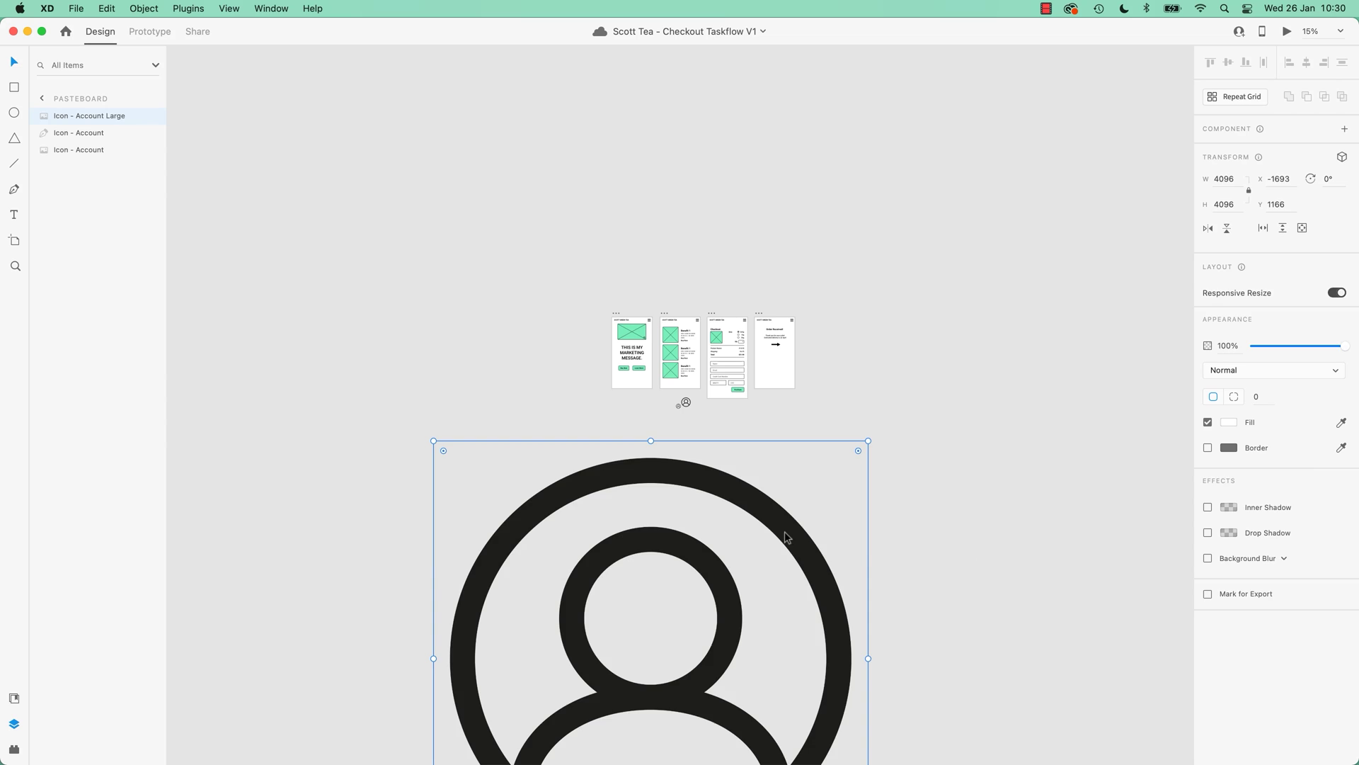
Delete the large 4096 px PNG and zoom in on the small 48 px icon.
{"action": "key", "text": "Delete"}
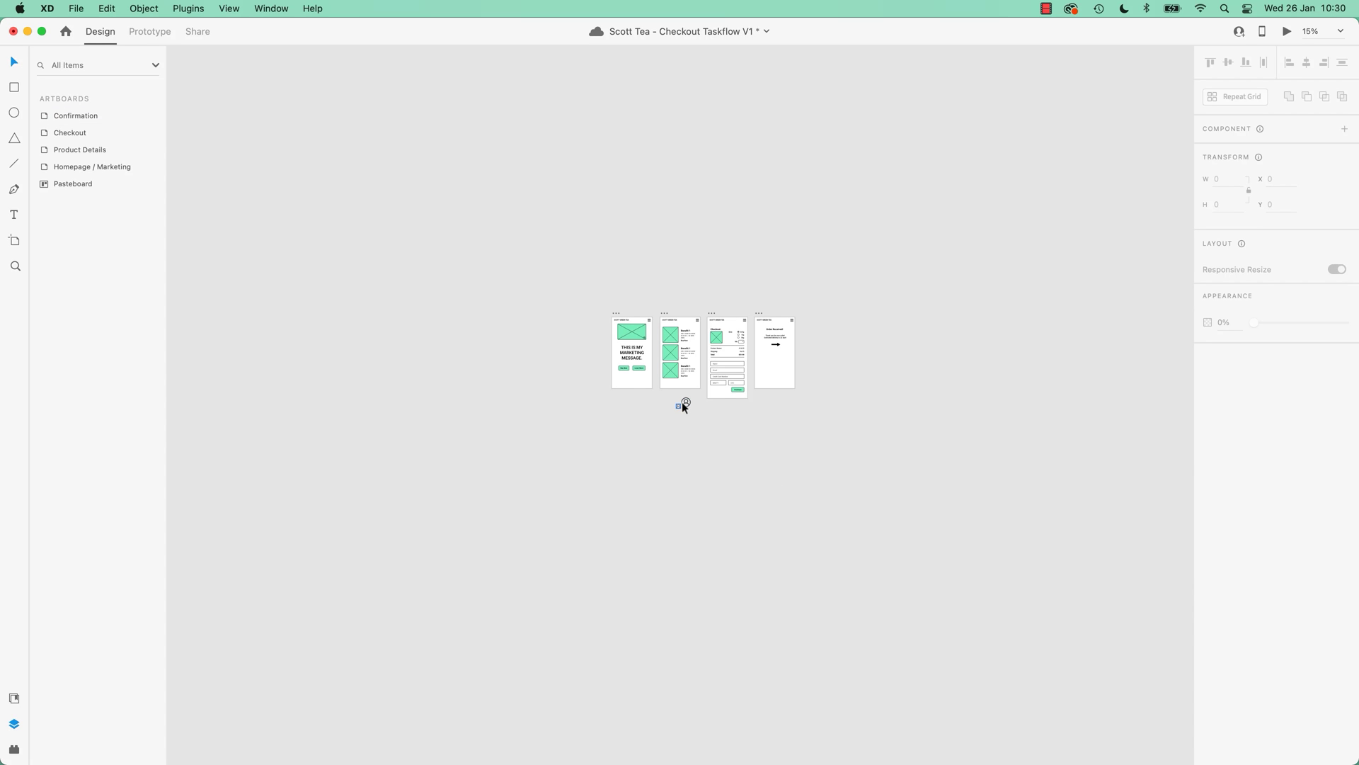
{"action": "left_click", "coordinate": [680, 404]}
{"action": "key", "text": "super+3"}
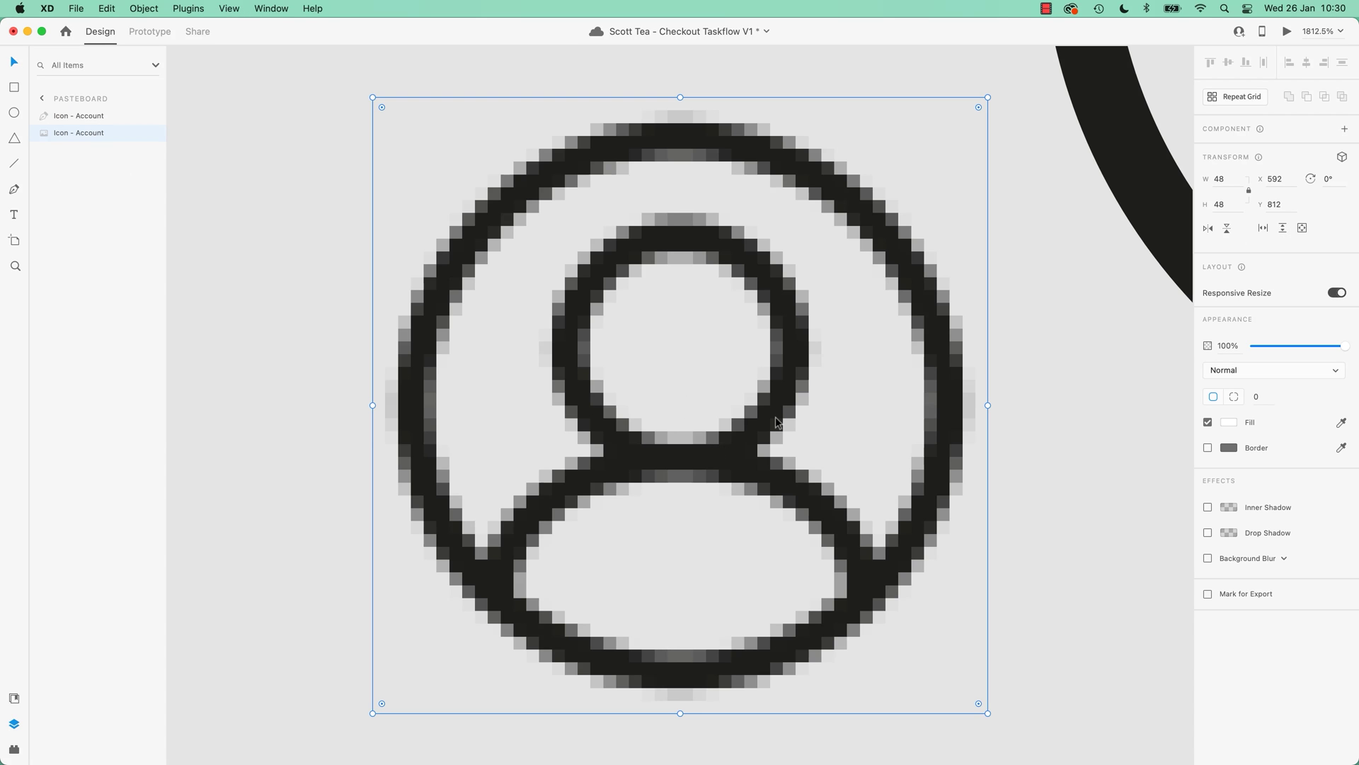
Zoom out and pan so the pixelated PNG and vector icon both fit, then select the PNG.
{"action": "key", "text": "super+minus"}
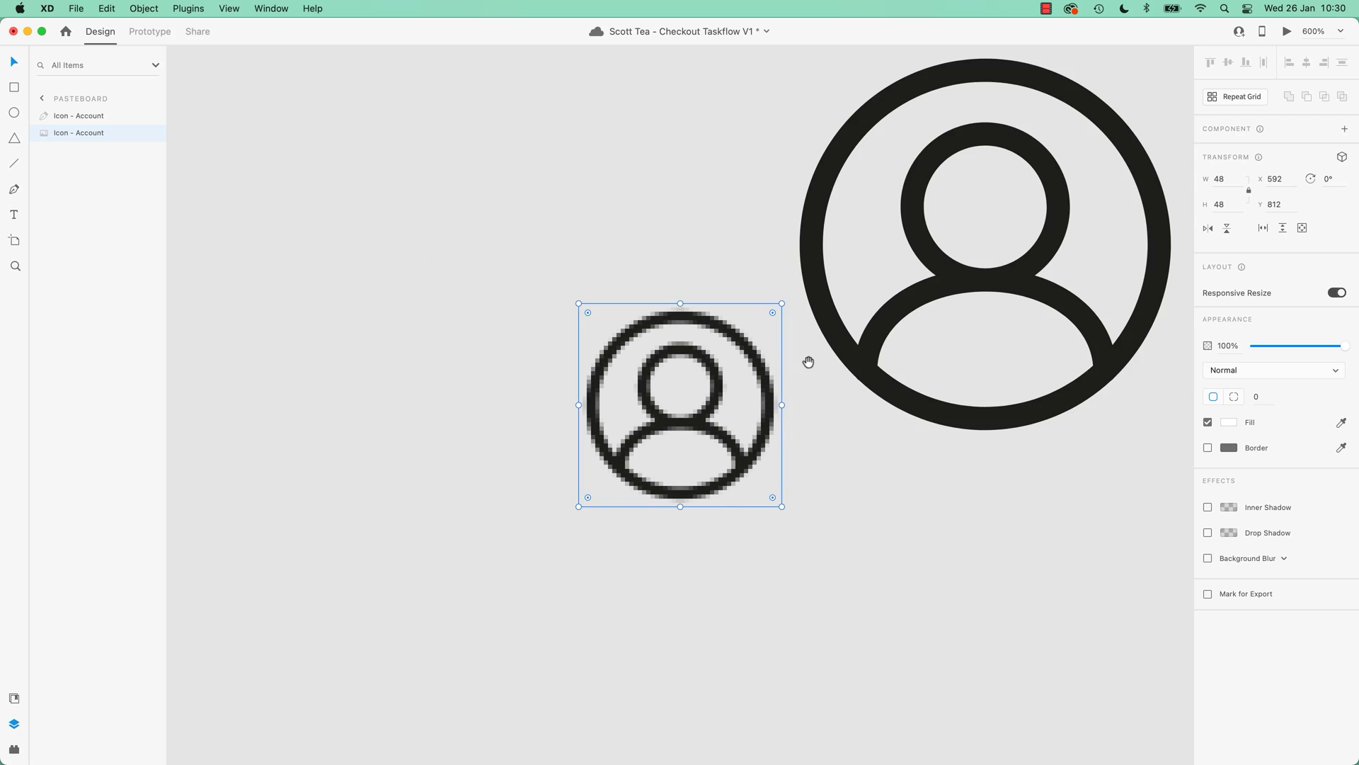
{"action": "left_click_drag", "start_coordinate": [807, 359], "coordinate": [504, 477]}
{"action": "left_click", "coordinate": [936, 491]}
{"action": "scroll", "coordinate": [783, 418], "scroll_direction": "left", "scroll_amount": 5}
{"action": "scroll", "coordinate": [783, 418], "scroll_direction": "down", "scroll_amount": 2}
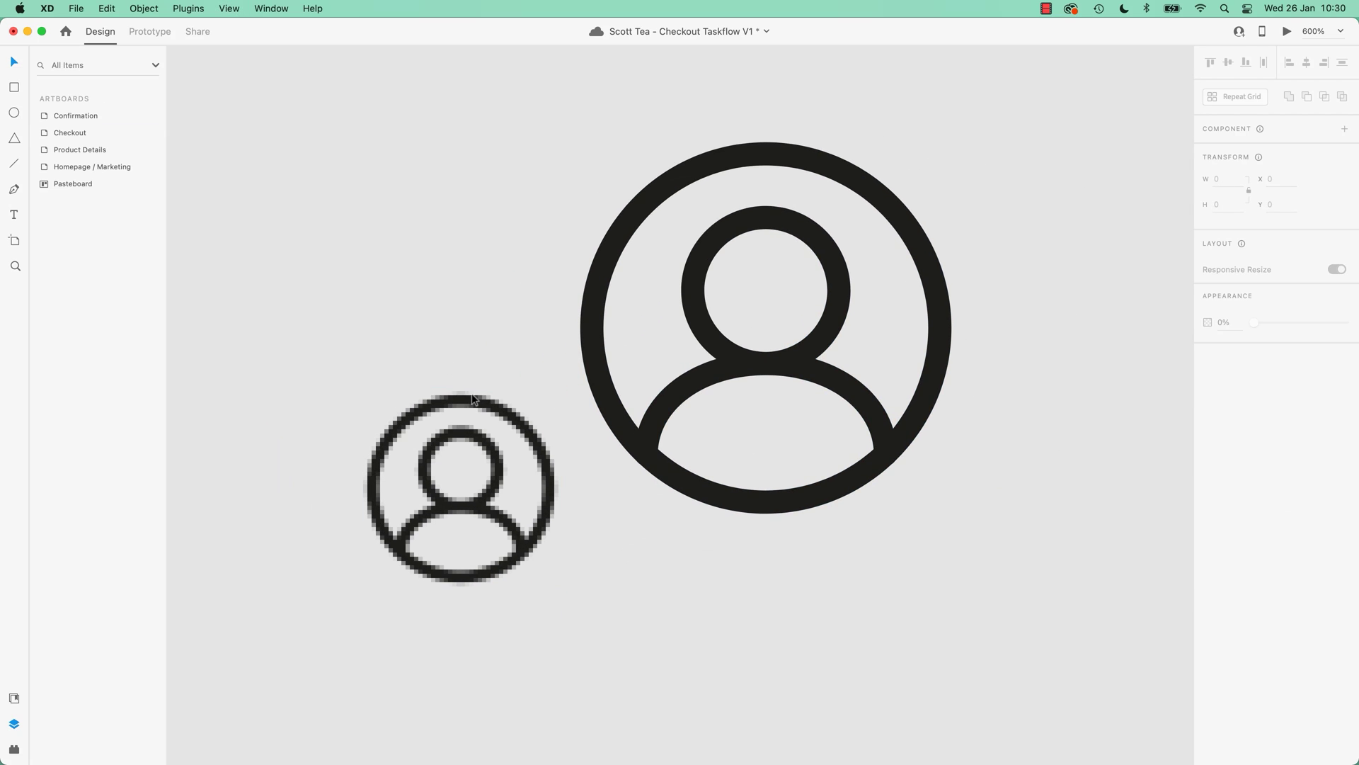
{"action": "left_click", "coordinate": [524, 433]}
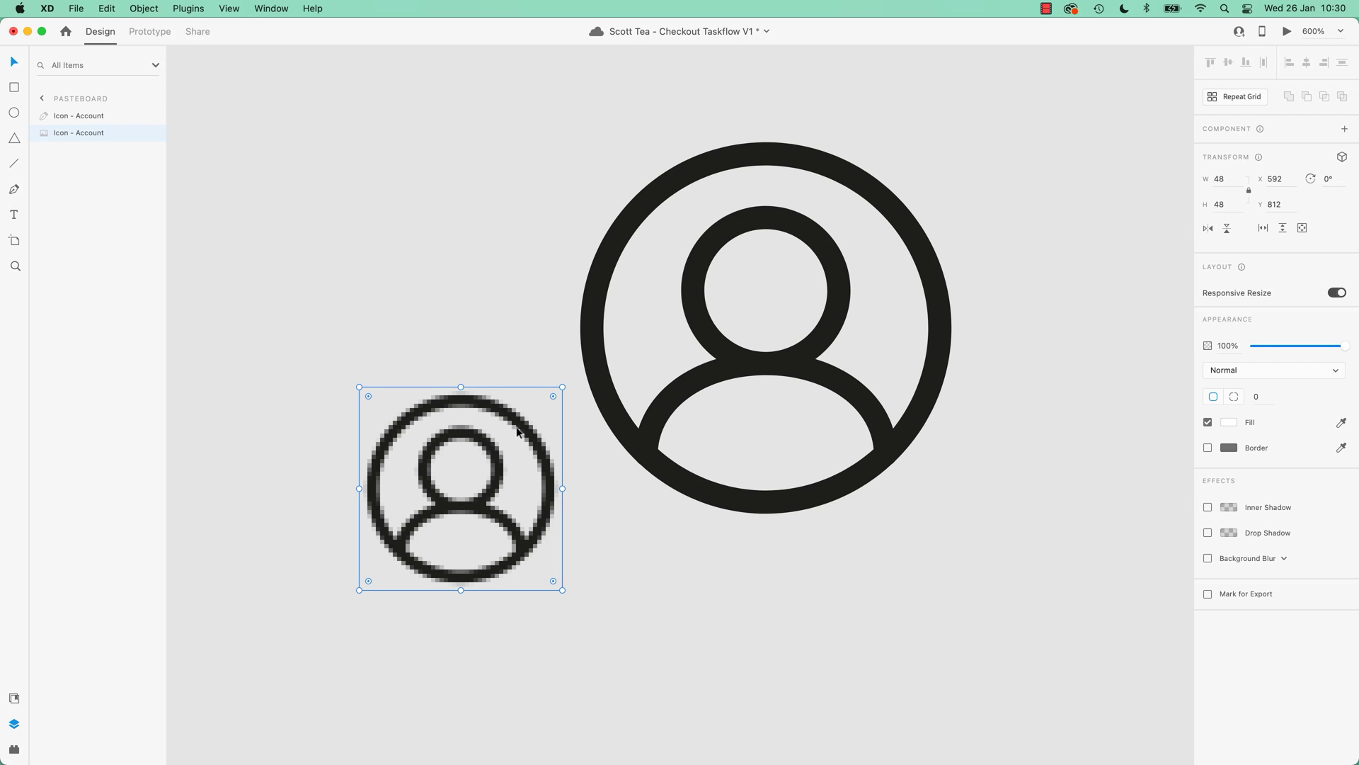
Give the vector account icon a yellow-green fill and save the document.
{"action": "left_click", "coordinate": [756, 372]}
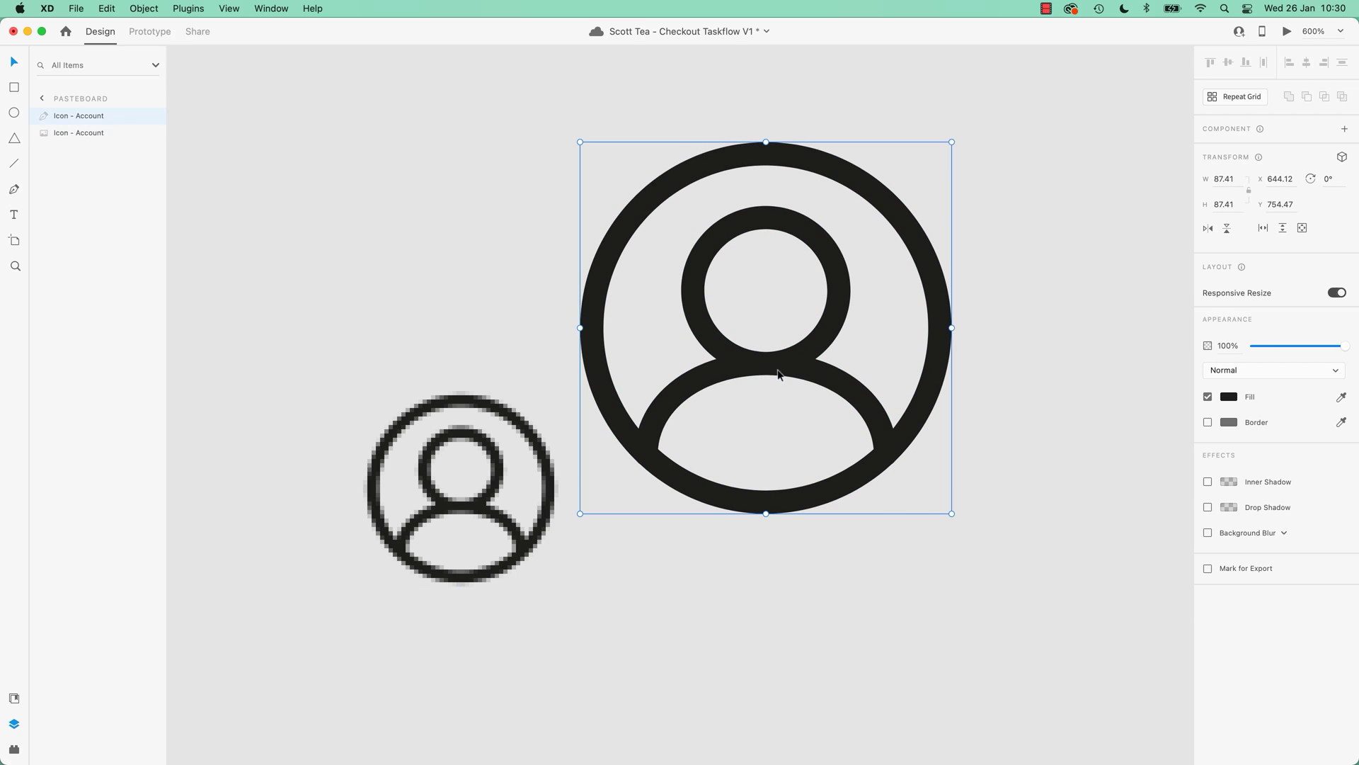
{"action": "left_click", "coordinate": [1238, 400]}
{"action": "left_click", "coordinate": [1146, 355]}
{"action": "left_click", "coordinate": [937, 523]}
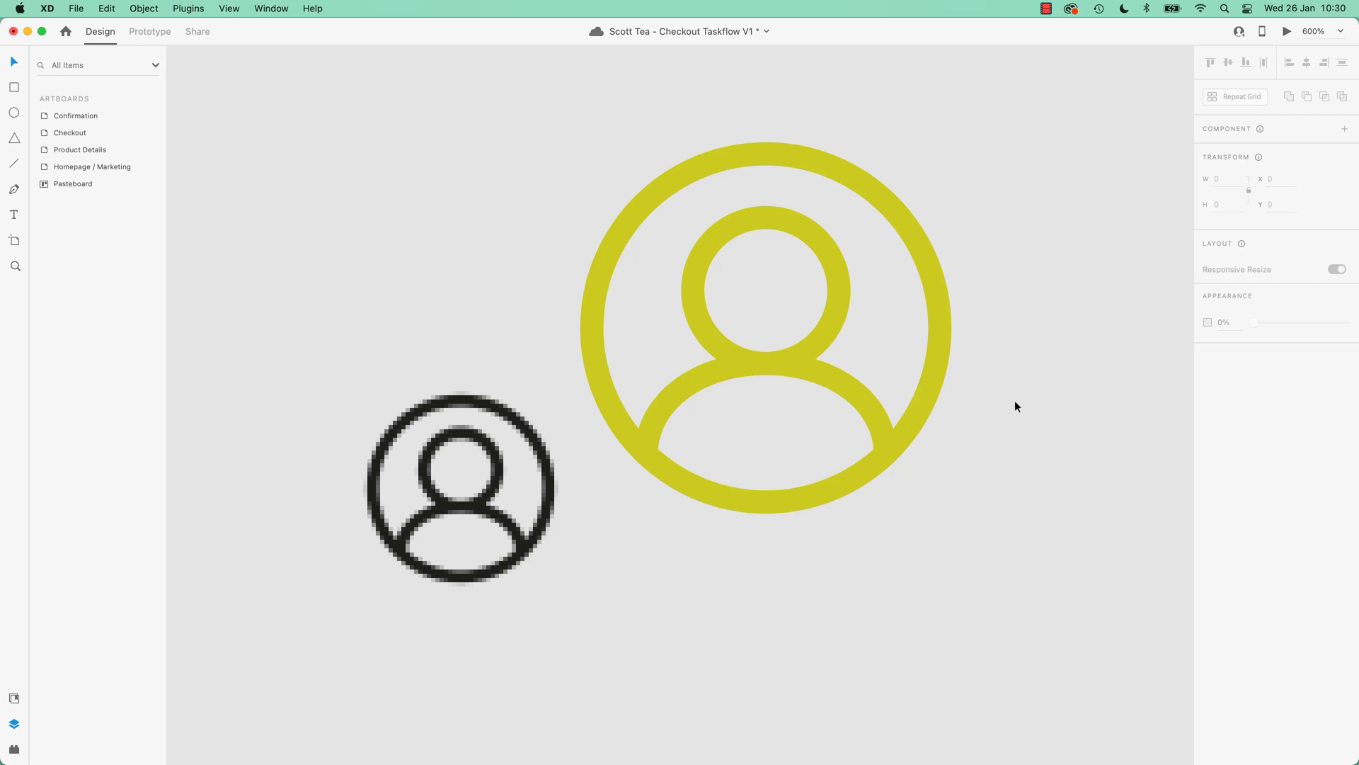
{"action": "key", "text": "super+s"}
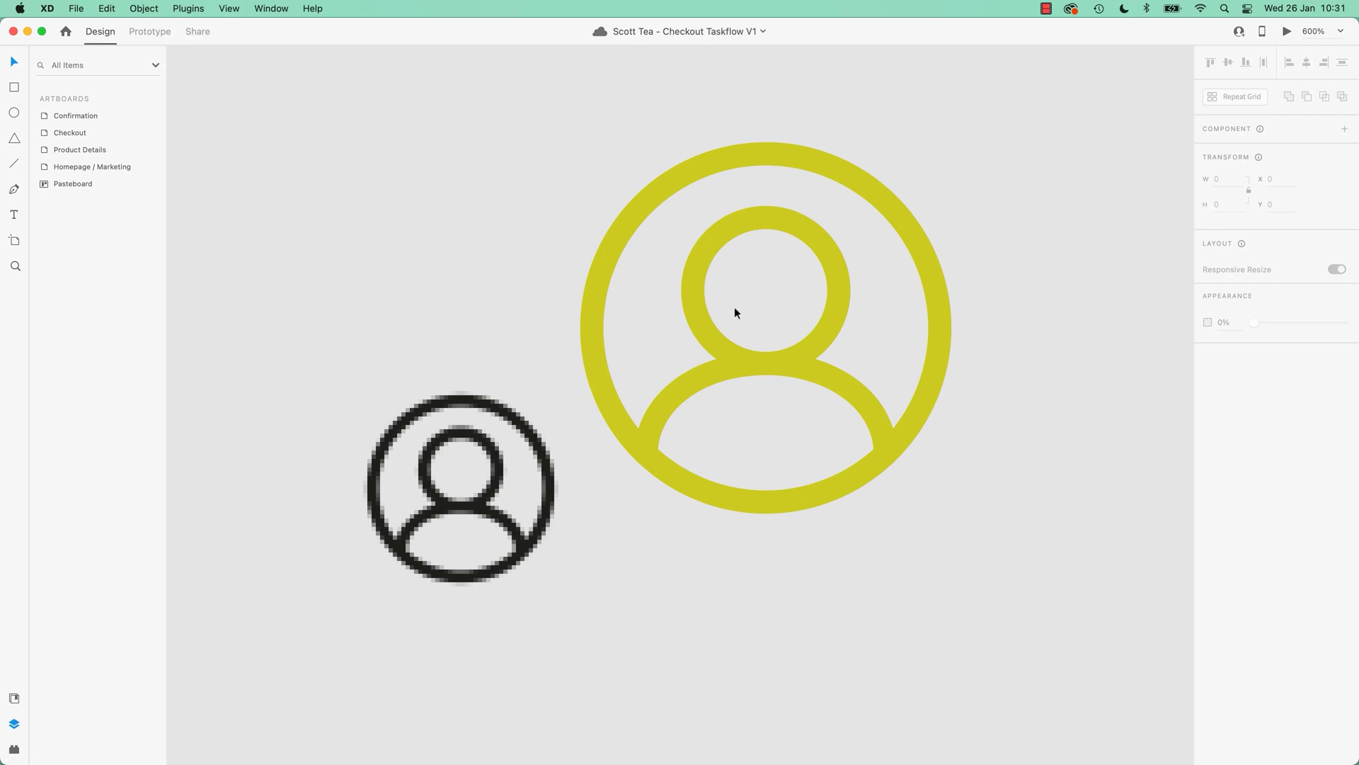
Drag the yellow icon's head-hole right anchor leftward so half the head becomes solid.
{"action": "left_click", "coordinate": [555, 471]}
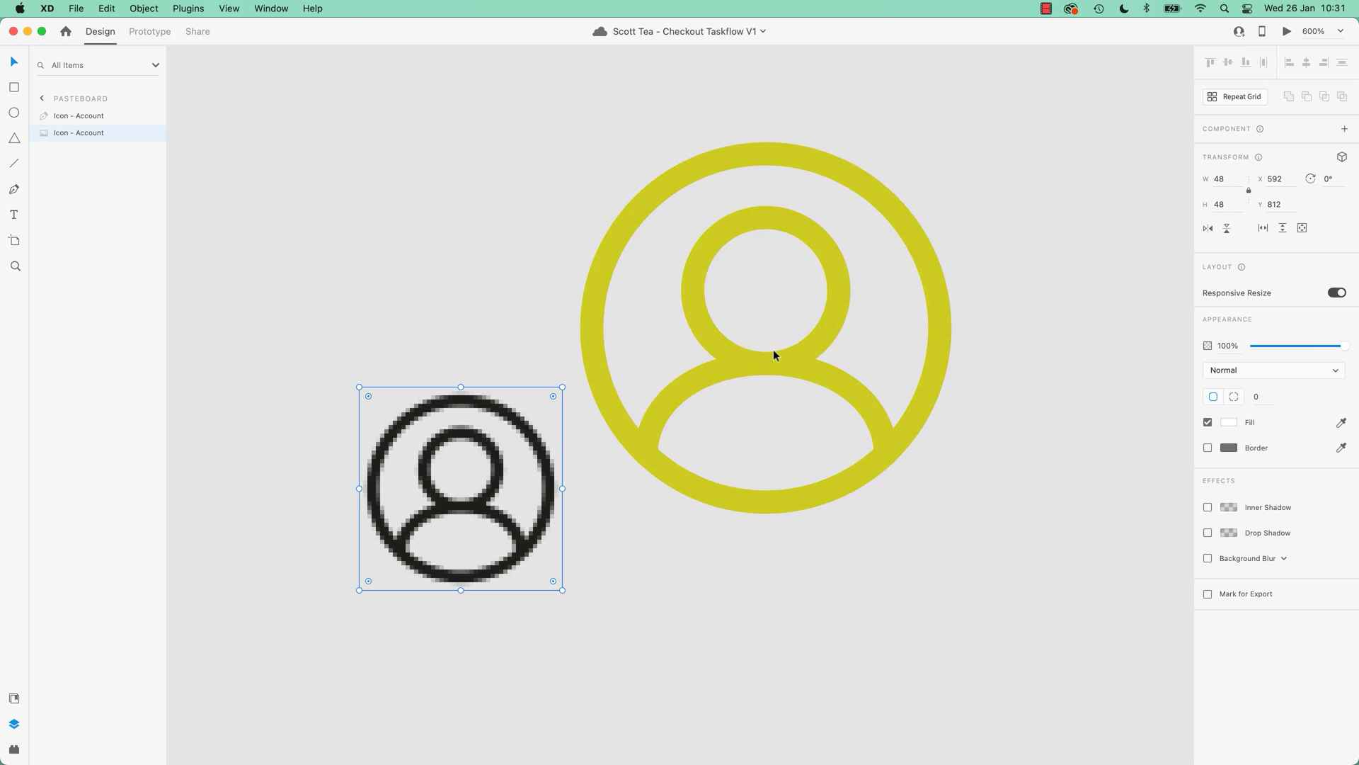
{"action": "left_click", "coordinate": [683, 346]}
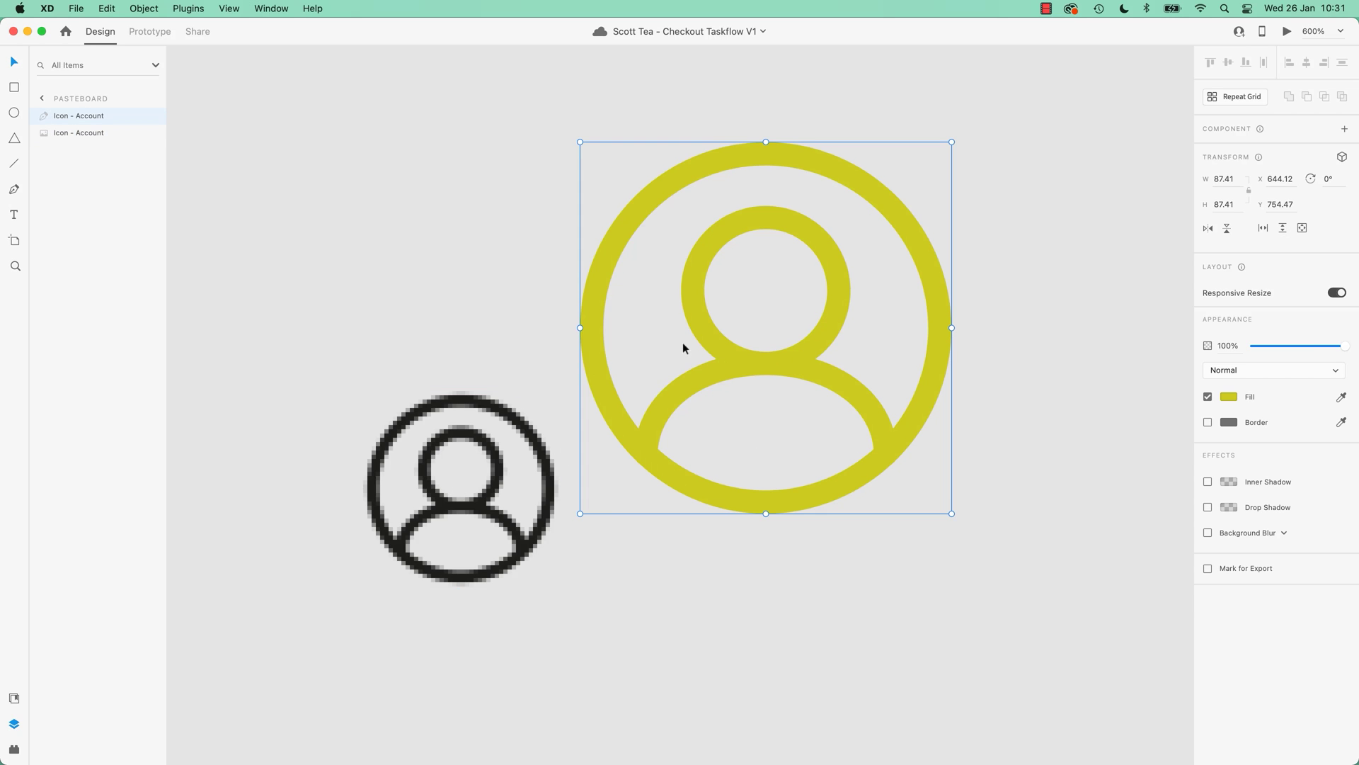
{"action": "double_click", "coordinate": [843, 291]}
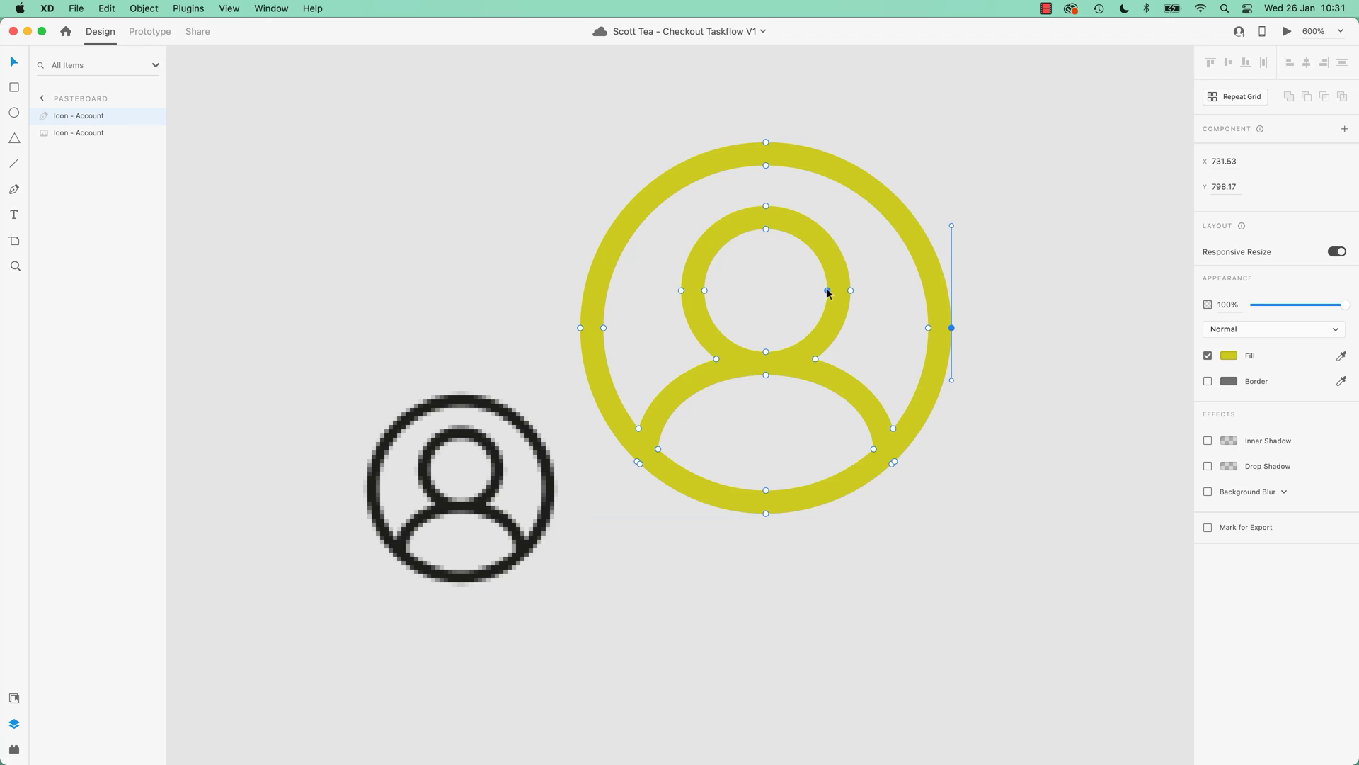
{"action": "left_click_drag", "start_coordinate": [827, 291], "coordinate": [773, 290]}
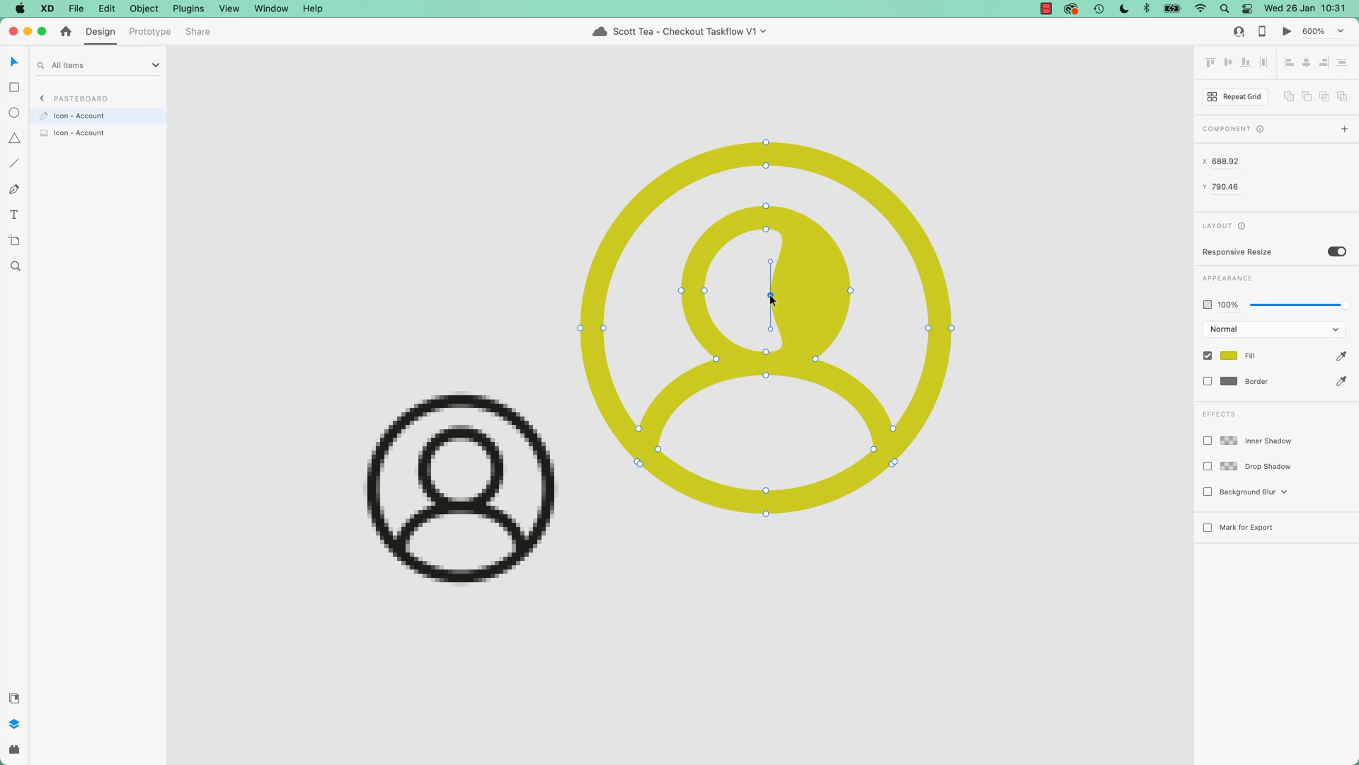
{"action": "left_click", "coordinate": [1045, 321]}
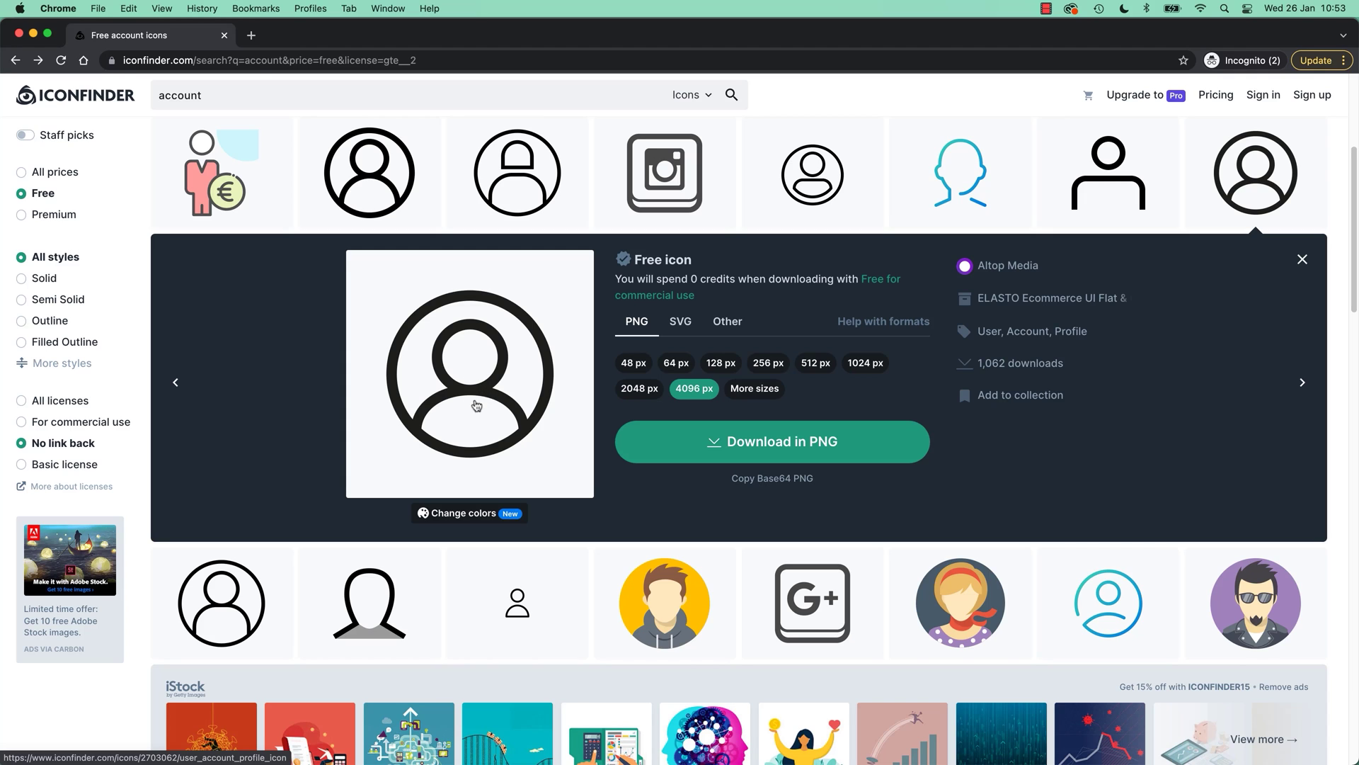
Open the User, account, profile icon's detail page from the expanded search result.
{"action": "left_click", "coordinate": [500, 370]}
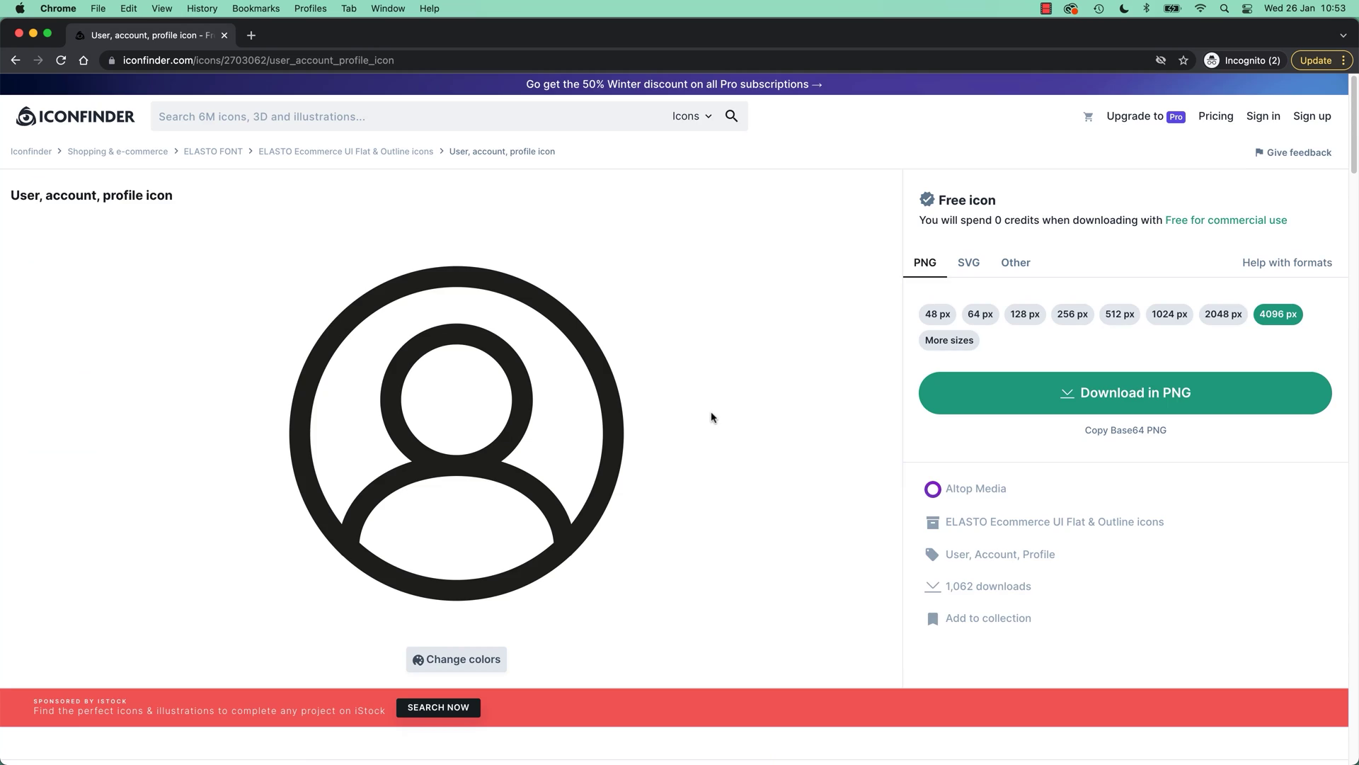
Scroll down the icon page to the 37-icon ELASTO Ecommerce UI Flat & Outline pack.
{"action": "scroll", "coordinate": [712, 417], "scroll_direction": "down", "scroll_amount": 10}
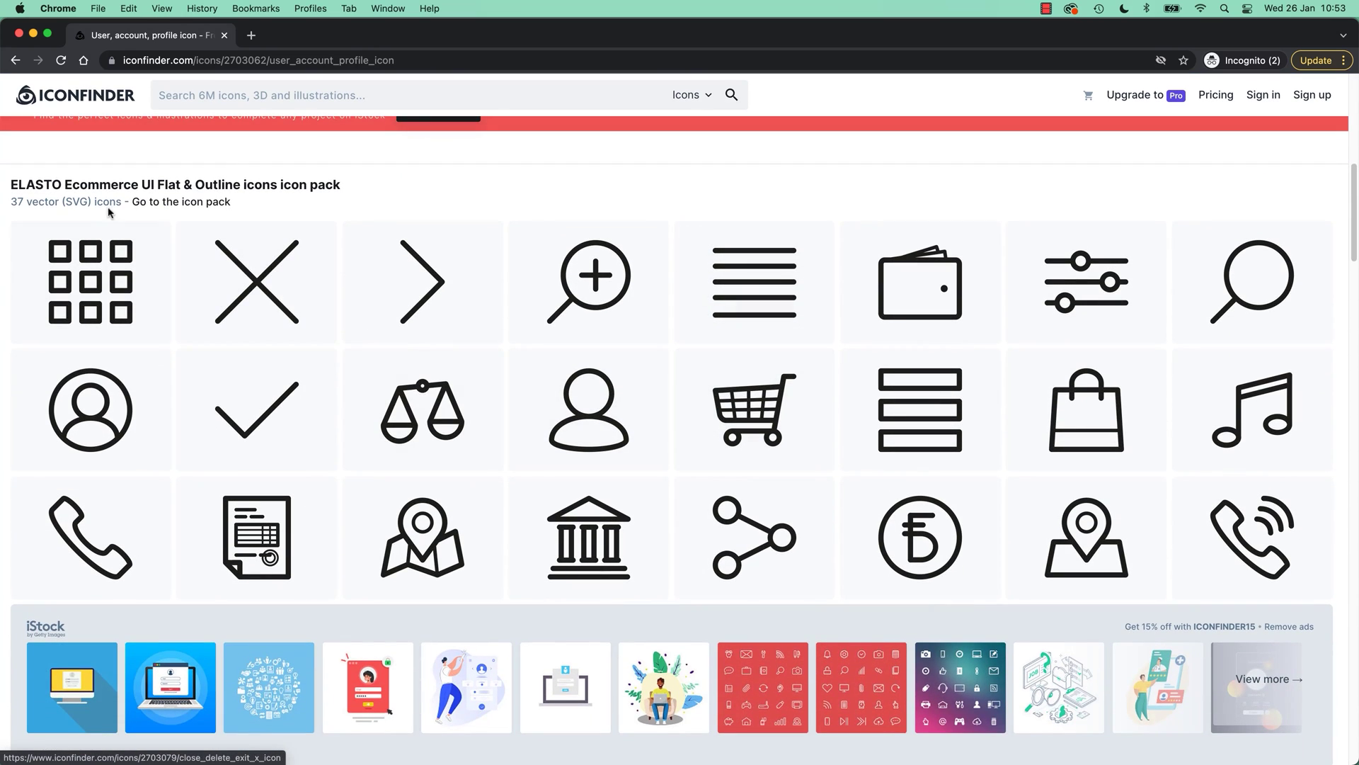
{"action": "scroll", "coordinate": [908, 425], "scroll_direction": "down", "scroll_amount": 8}
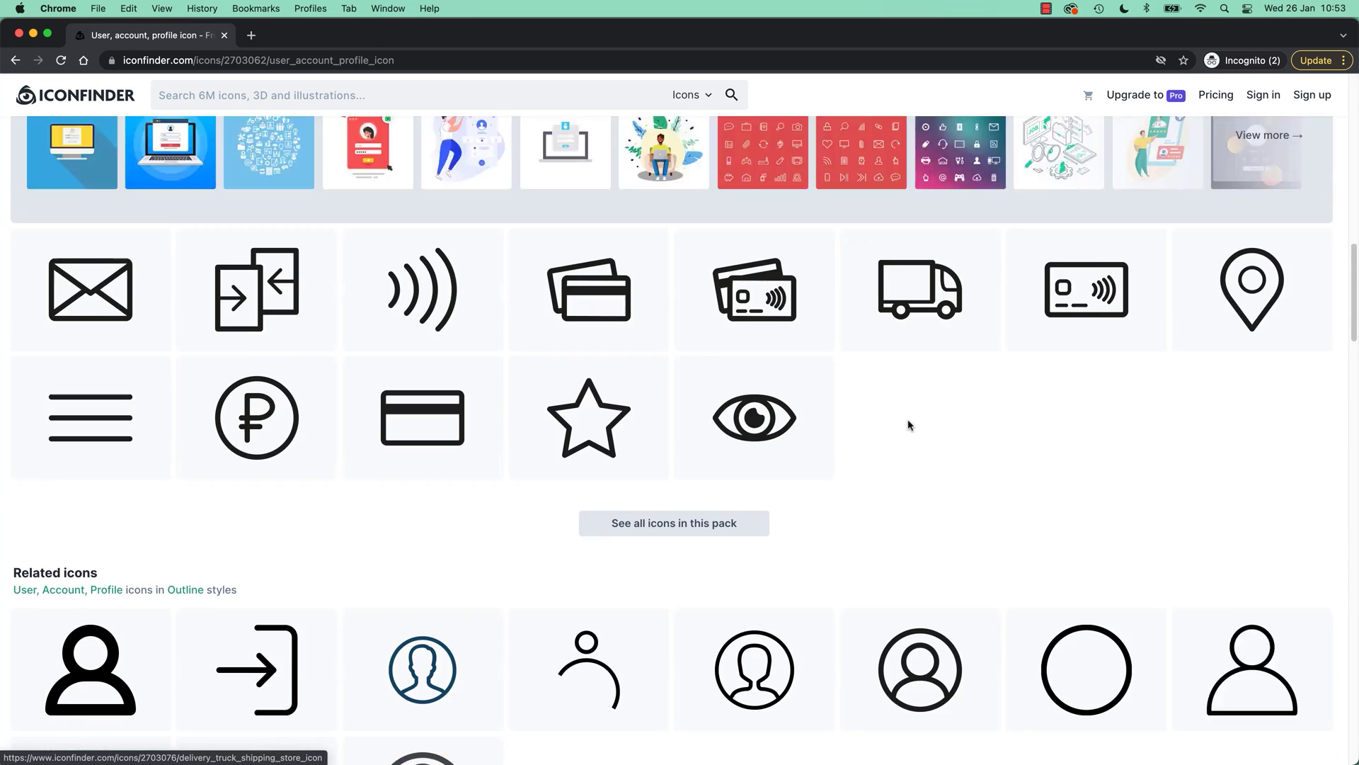
{"action": "scroll", "coordinate": [909, 425], "scroll_direction": "up", "scroll_amount": 10}
{"action": "scroll", "coordinate": [911, 425], "scroll_direction": "down", "scroll_amount": 2}
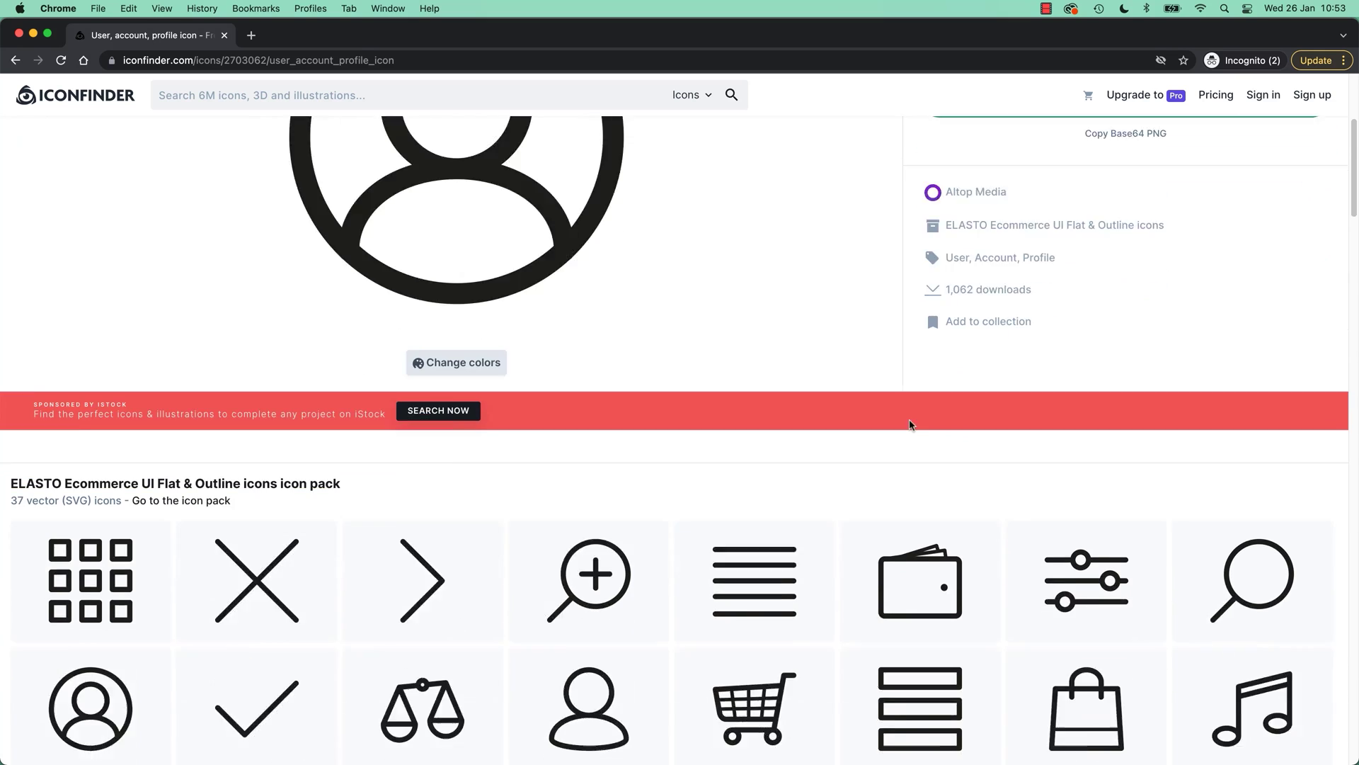
{"action": "scroll", "coordinate": [911, 424], "scroll_direction": "down", "scroll_amount": 3}
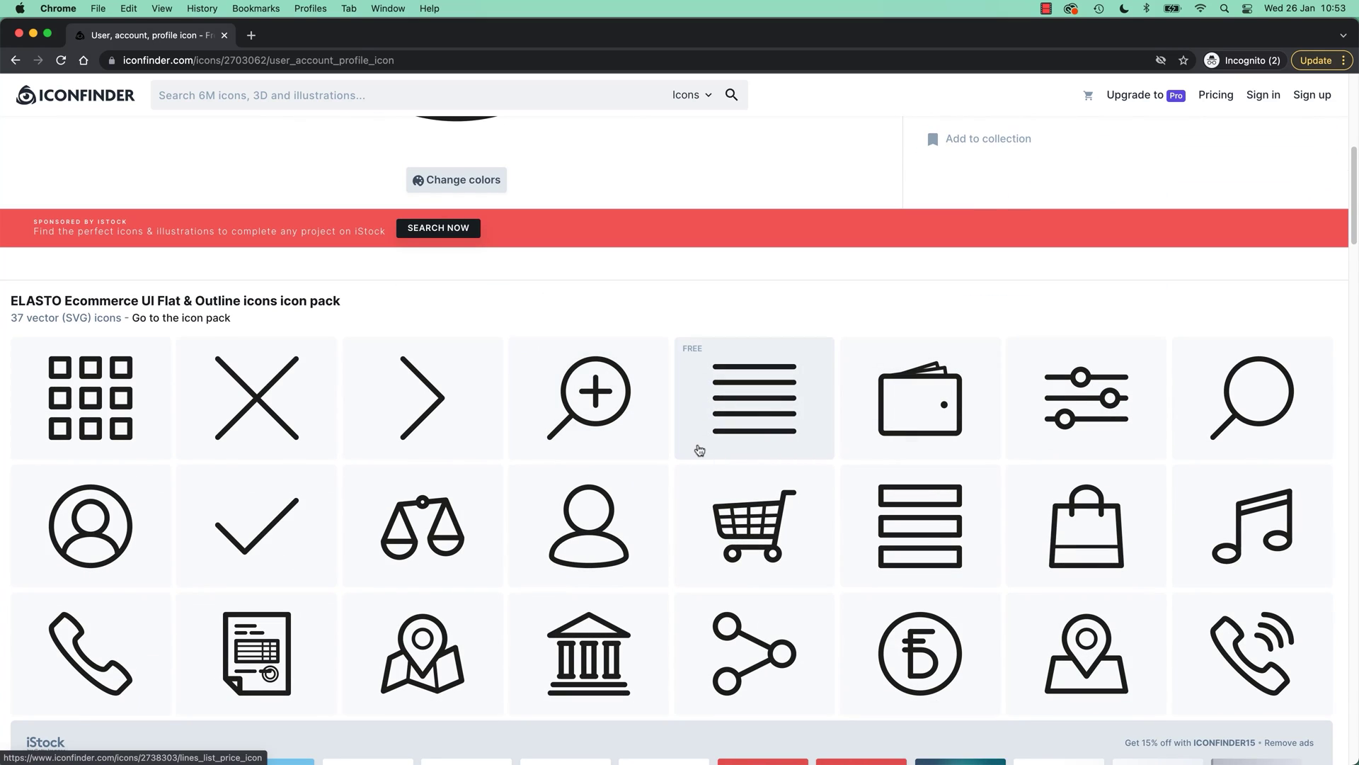